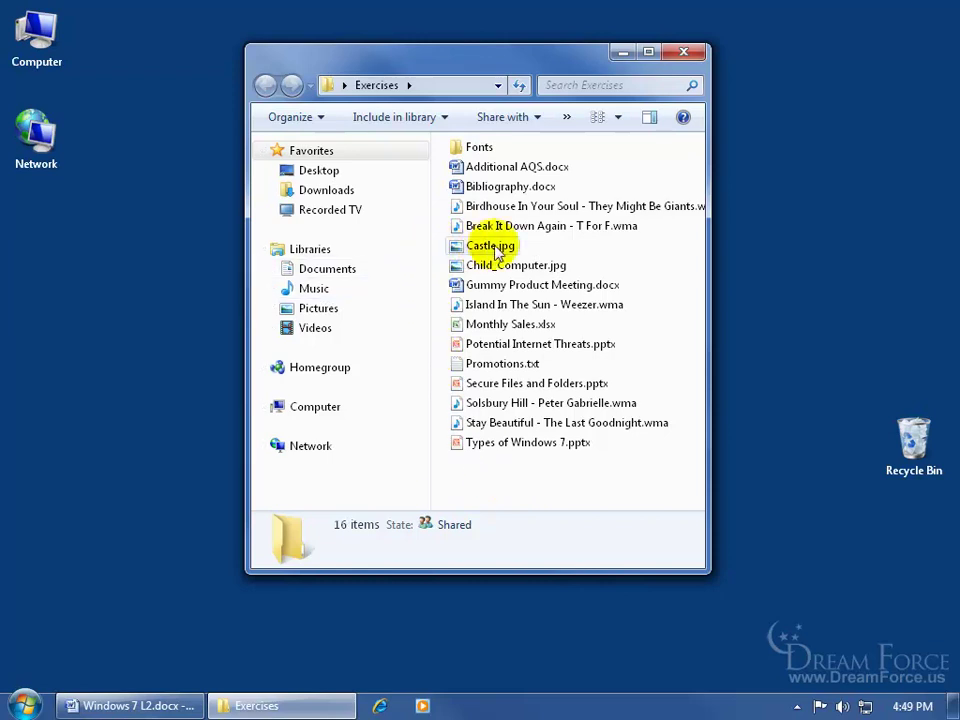
# Step: Open Promotions.txt from the Exercises folder to check its contents, and close it again
pyautogui.doubleClick(460, 366)
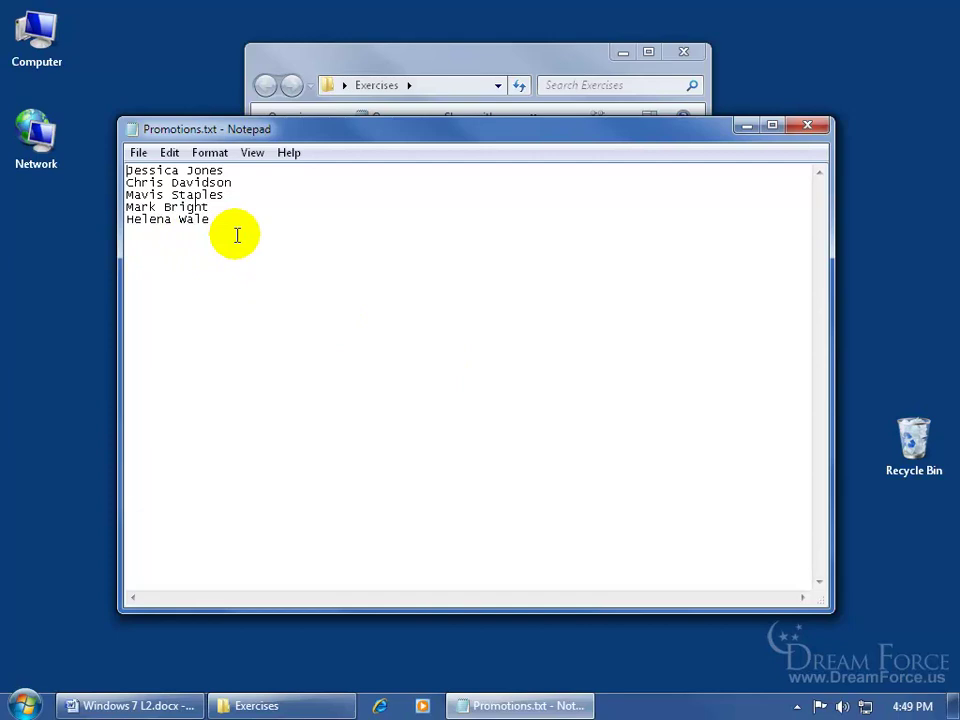
pyautogui.click(800, 126)
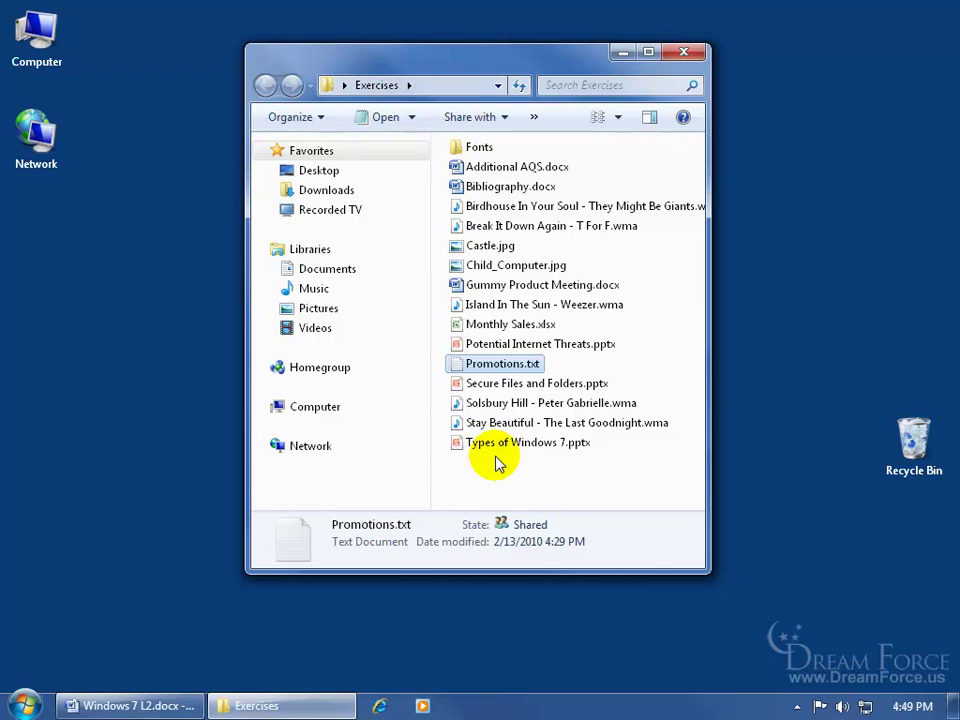
# Step: Look at the options for restoring your own files from the DREAMFORCE backup on the 500 GB (O:) drive, and close the windows
pyautogui.click(307, 405)
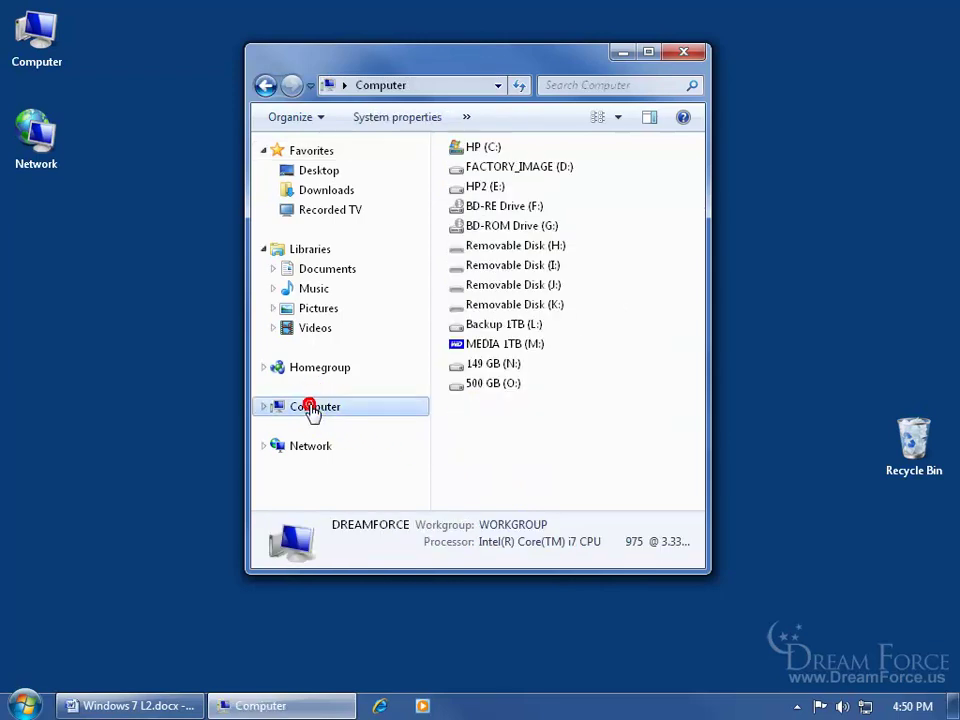
pyautogui.doubleClick(486, 386)
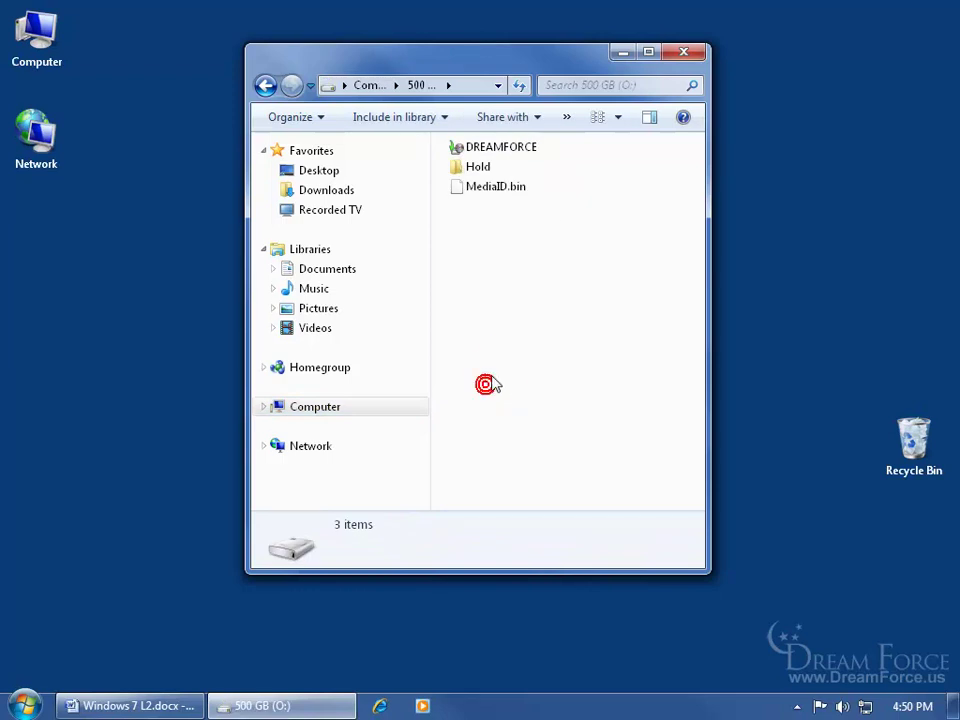
pyautogui.doubleClick(519, 150)
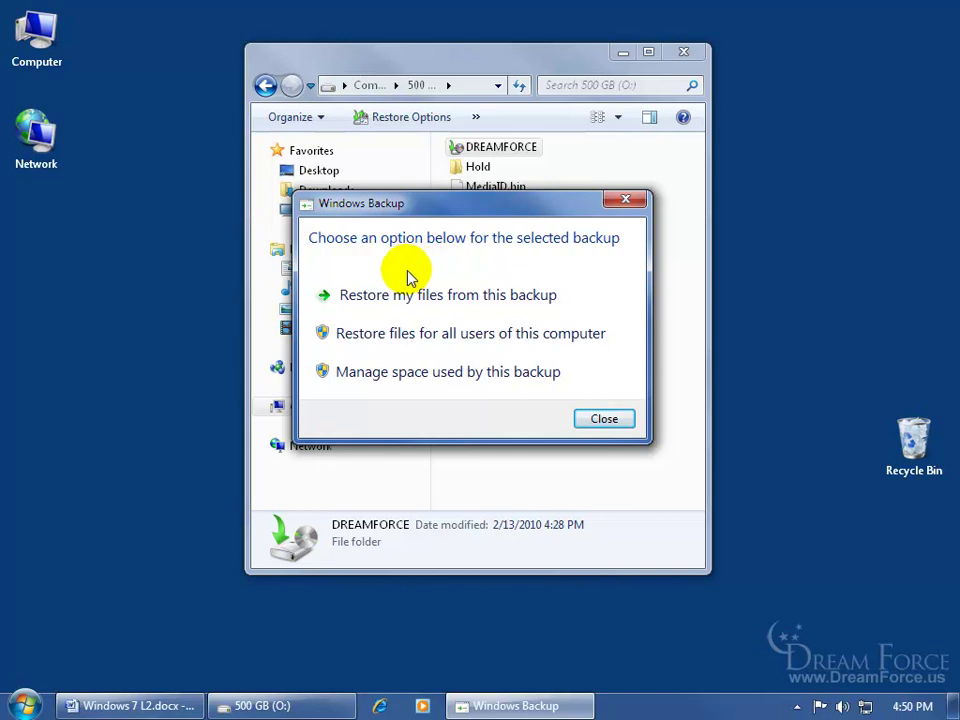
pyautogui.click(482, 295)
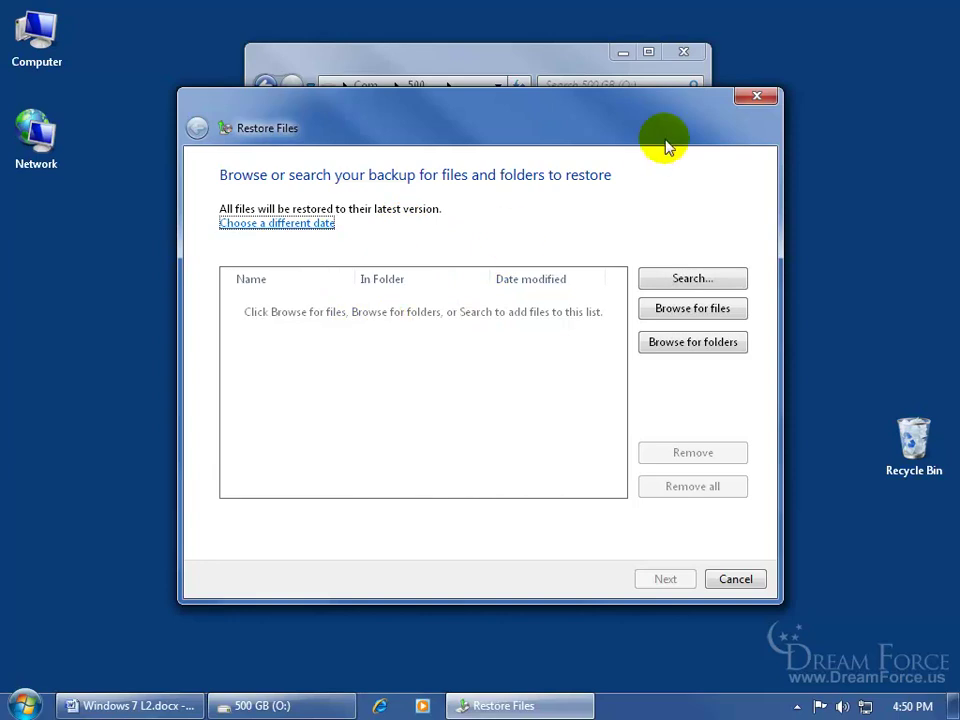
pyautogui.click(754, 95)
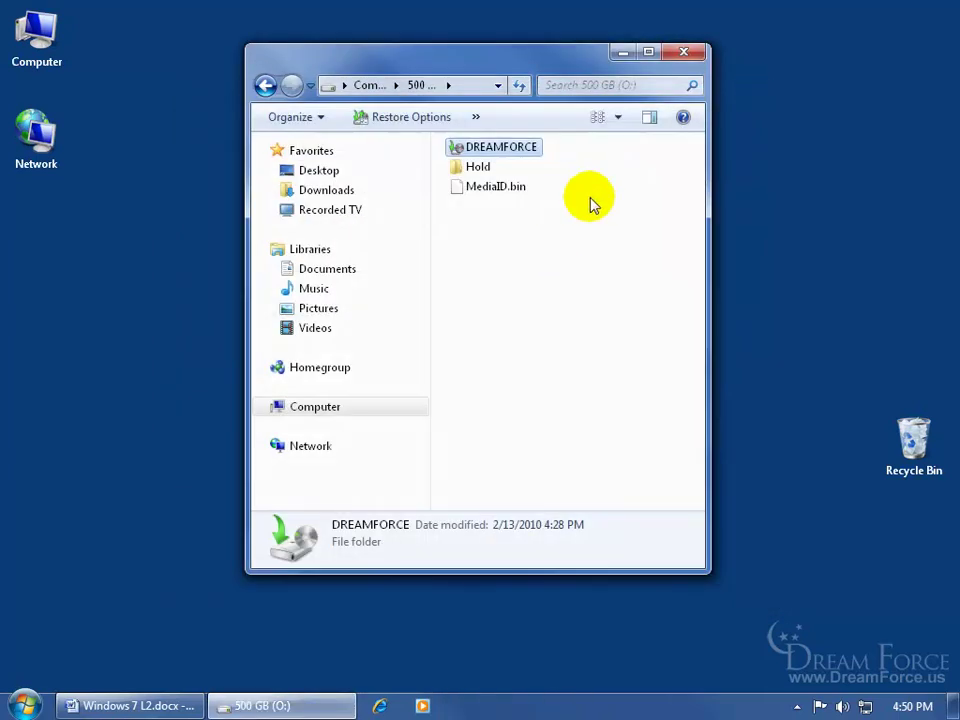
pyautogui.click(684, 51)
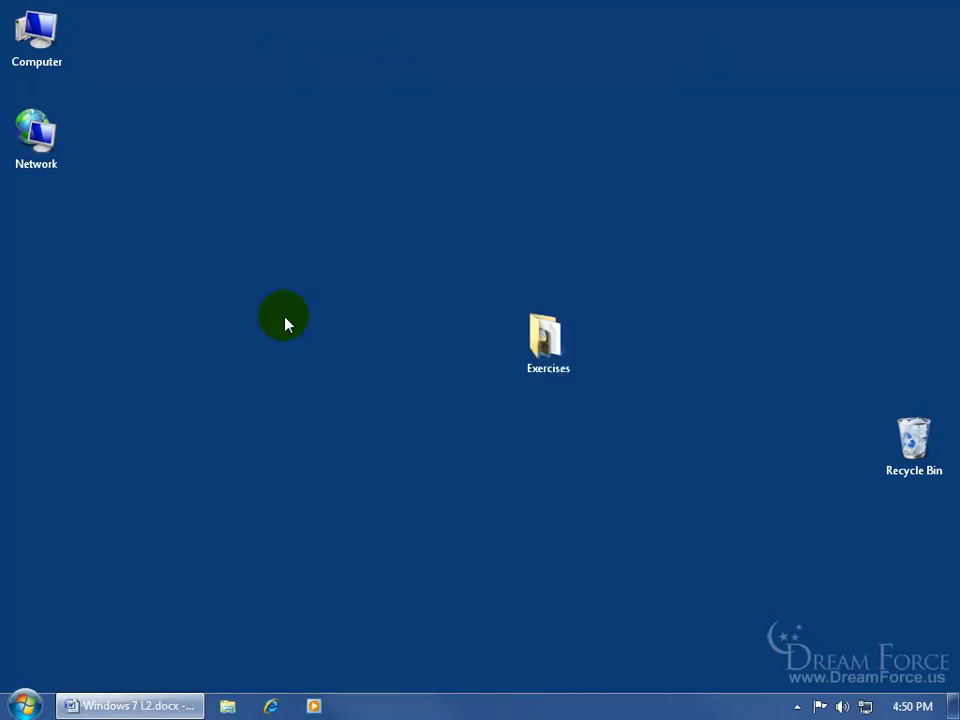
# Step: Start restoring your own files from Backup and Restore in Control Panel and browse the backup for files
pyautogui.click(20, 700)
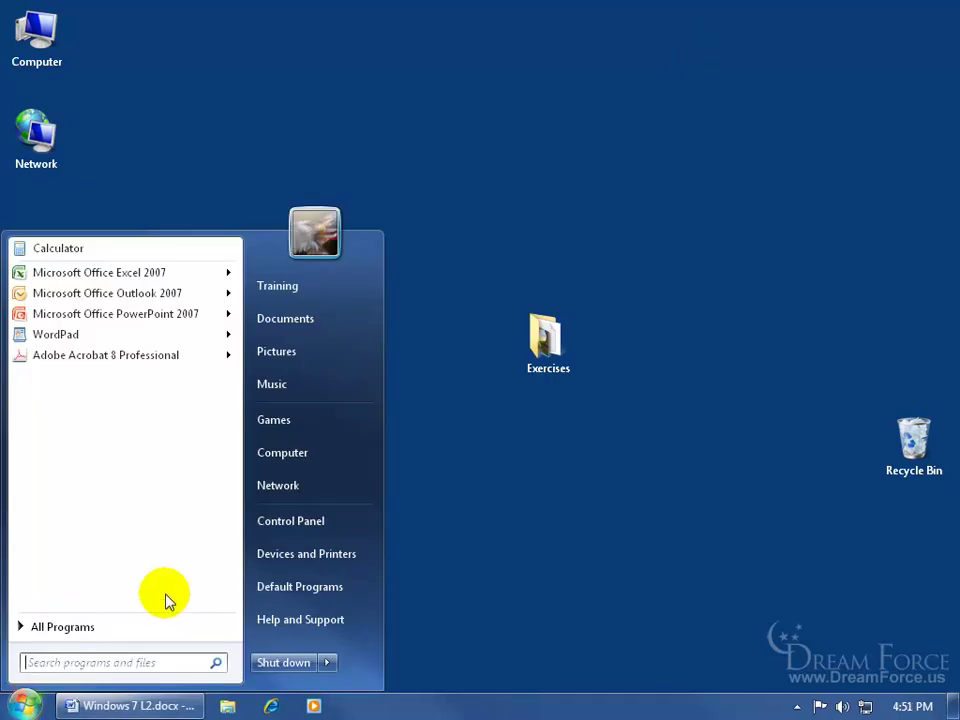
pyautogui.click(266, 522)
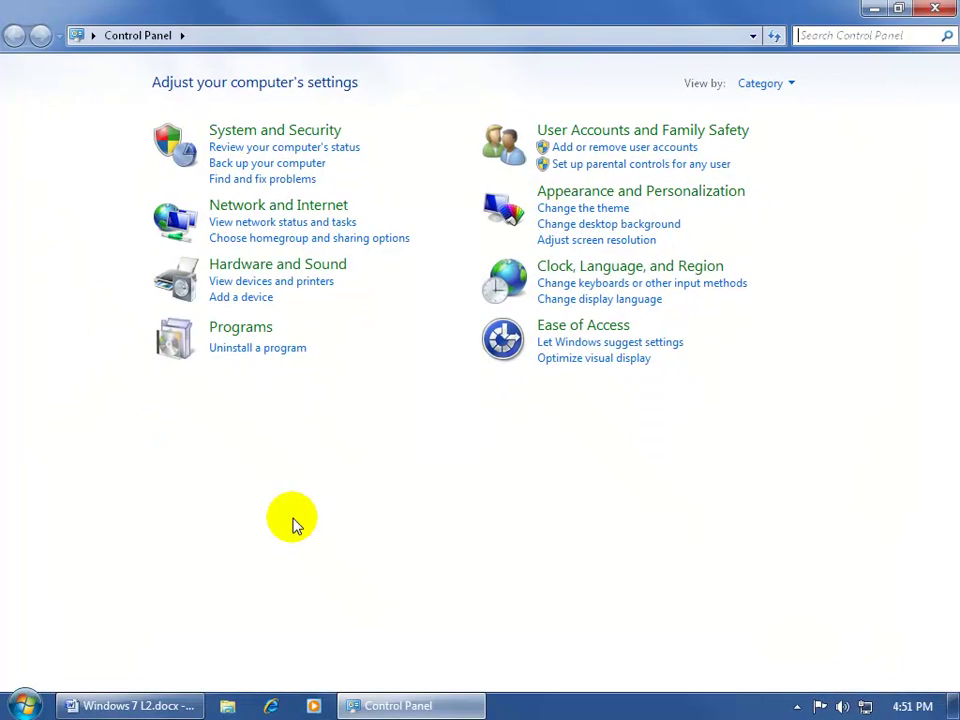
pyautogui.click(300, 170)
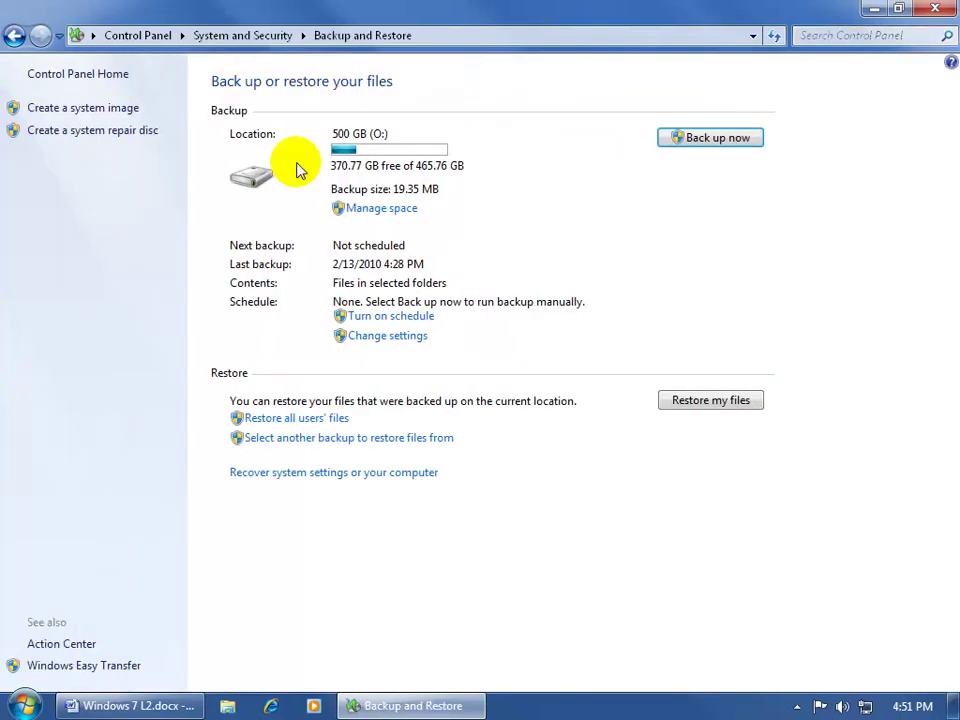
pyautogui.click(723, 402)
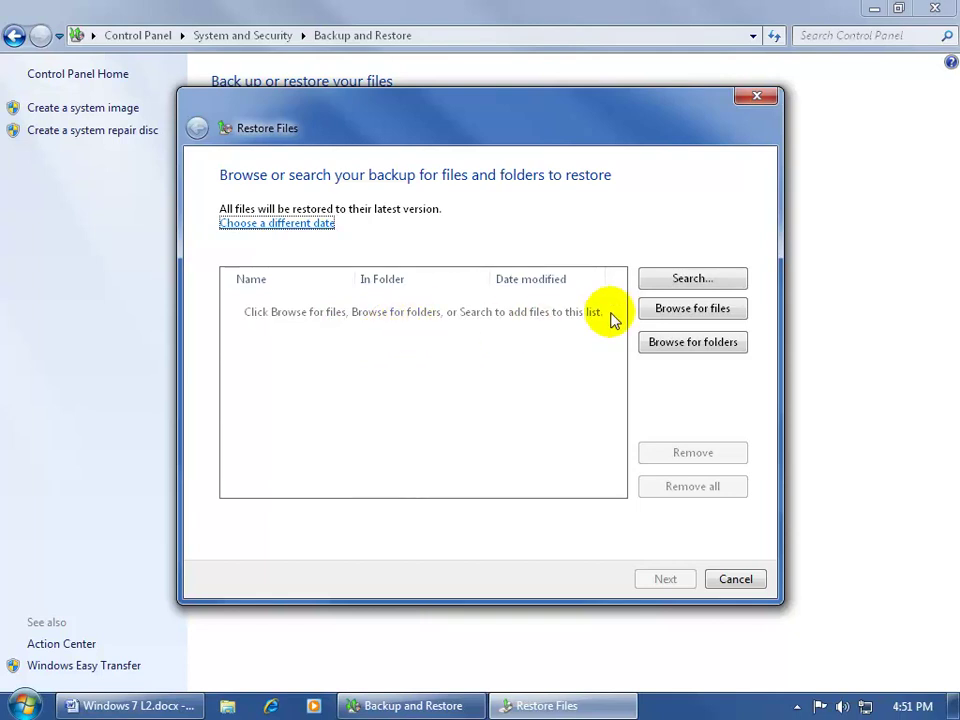
pyautogui.click(690, 309)
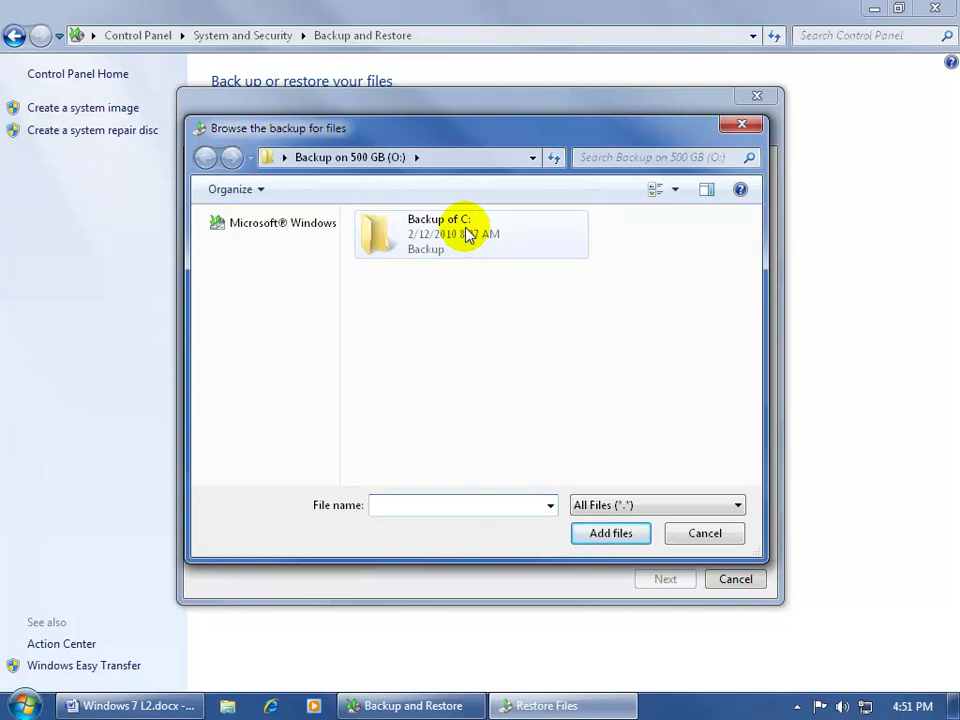
# Step: View the computer's drives to identify the C: drive, and close the window
pyautogui.click(24, 706)
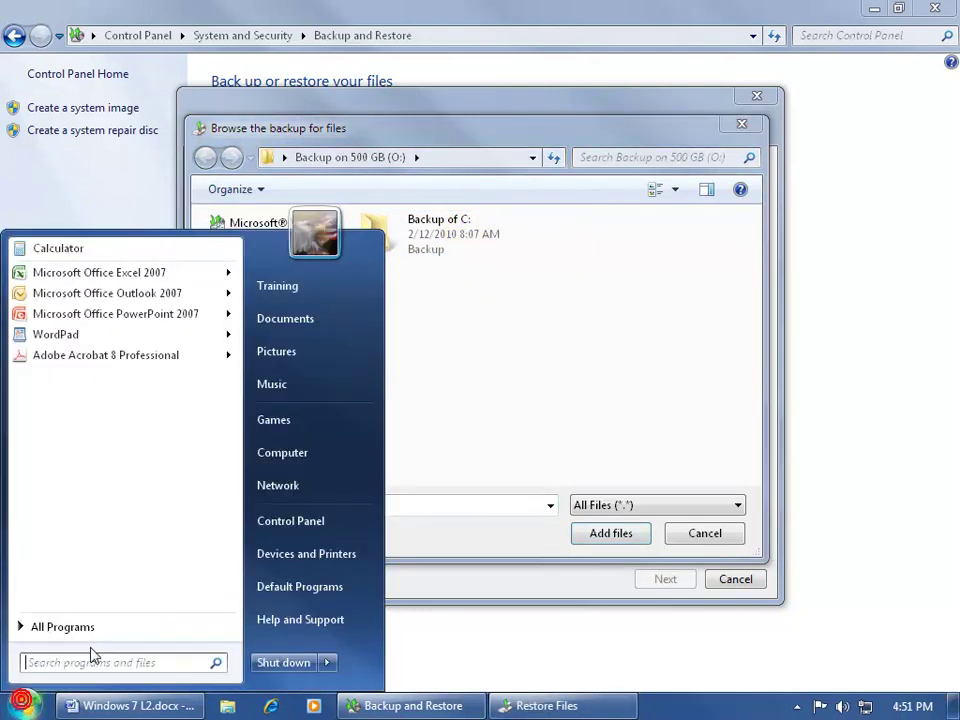
pyautogui.click(303, 459)
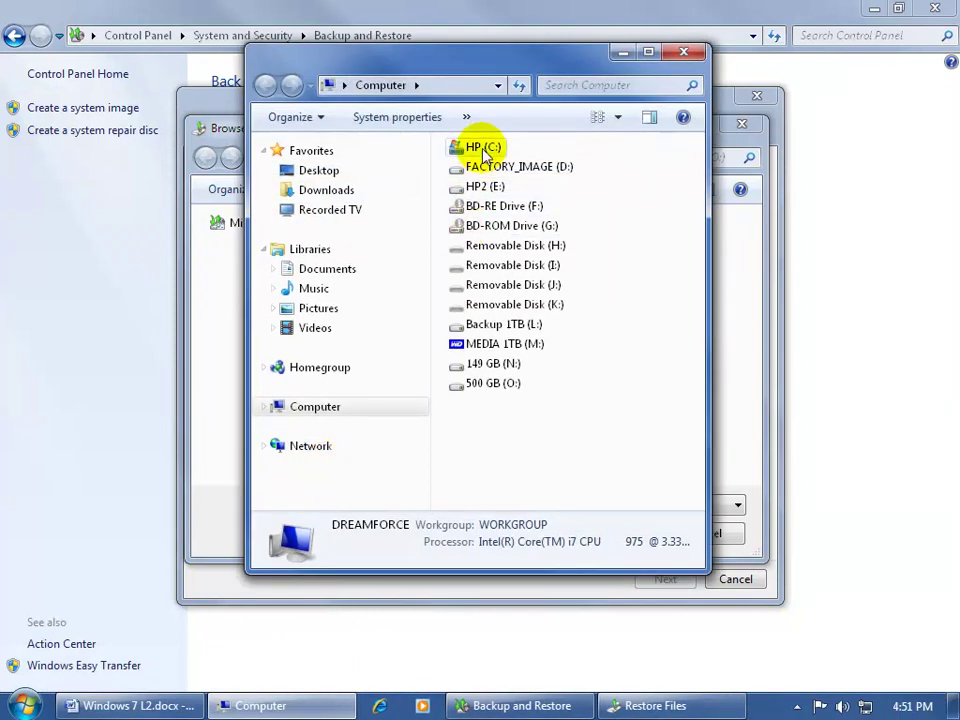
pyautogui.click(682, 52)
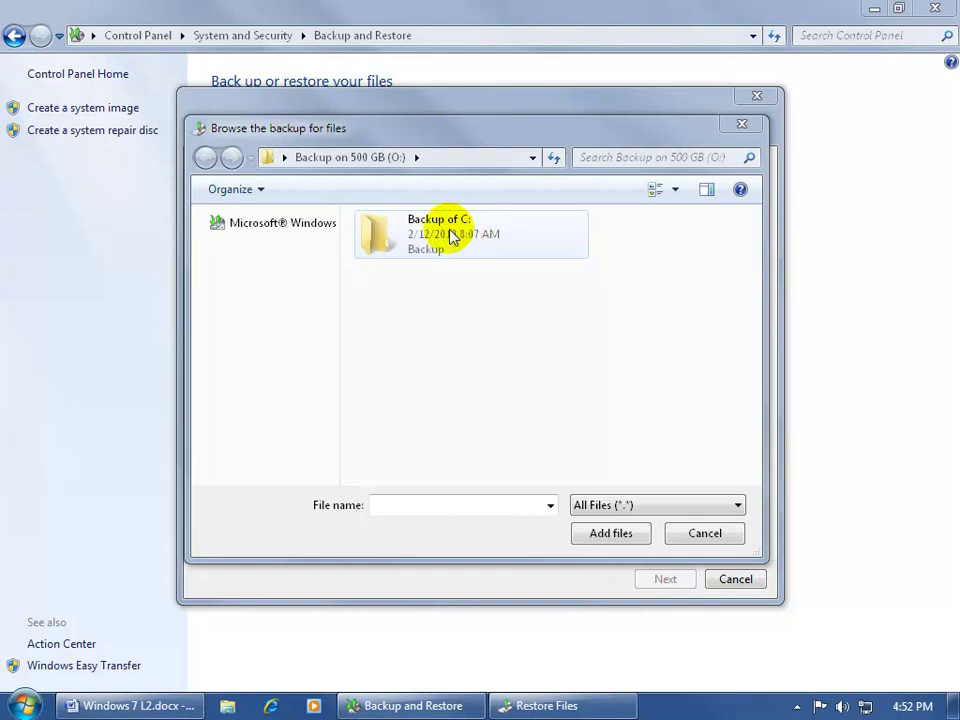
# Step: Add Smile.jpg and Promotions.txt from Users\Training\Desktop\Exercises in the backup of C: to the restore list
pyautogui.doubleClick(452, 236)
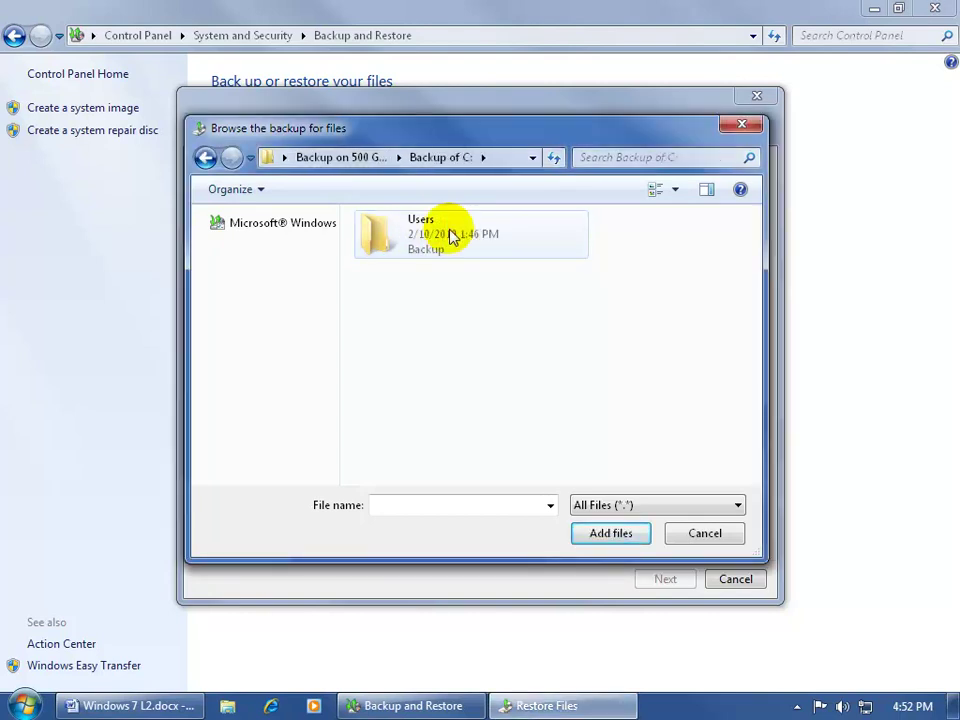
pyautogui.doubleClick(431, 240)
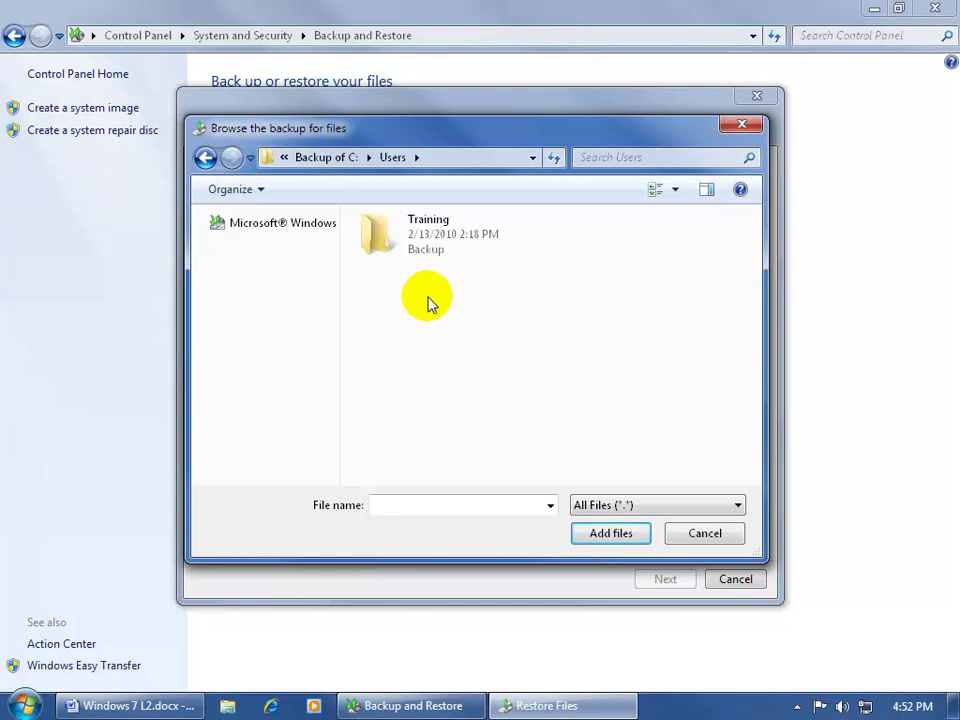
pyautogui.doubleClick(418, 246)
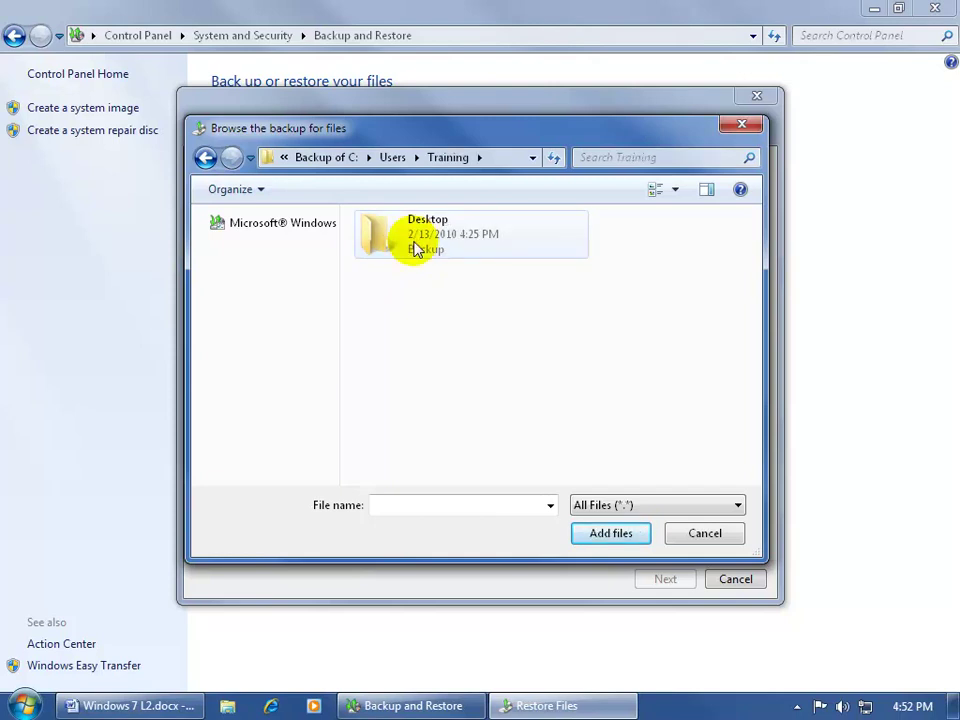
pyautogui.doubleClick(418, 246)
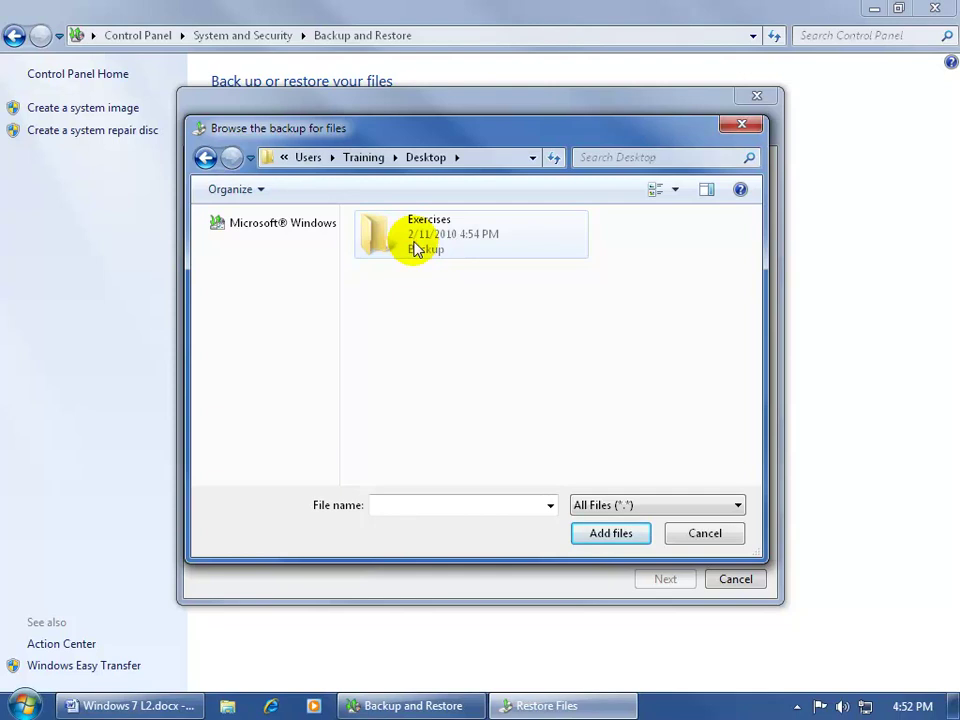
pyautogui.doubleClick(418, 246)
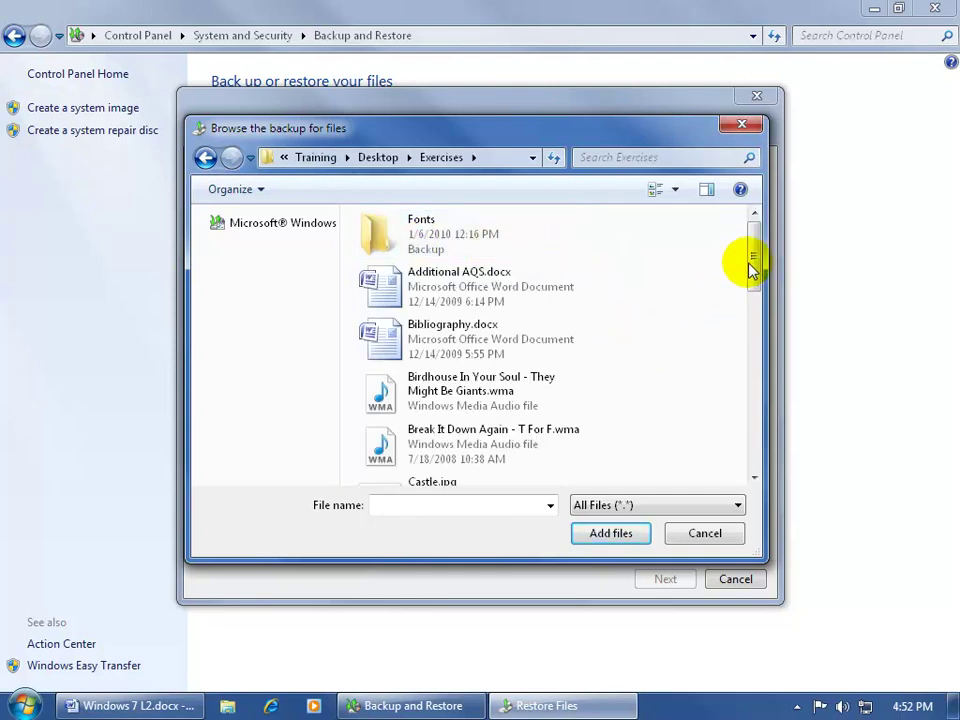
pyautogui.moveTo(755, 260); pyautogui.dragTo(750, 428)
pyautogui.click(424, 369)
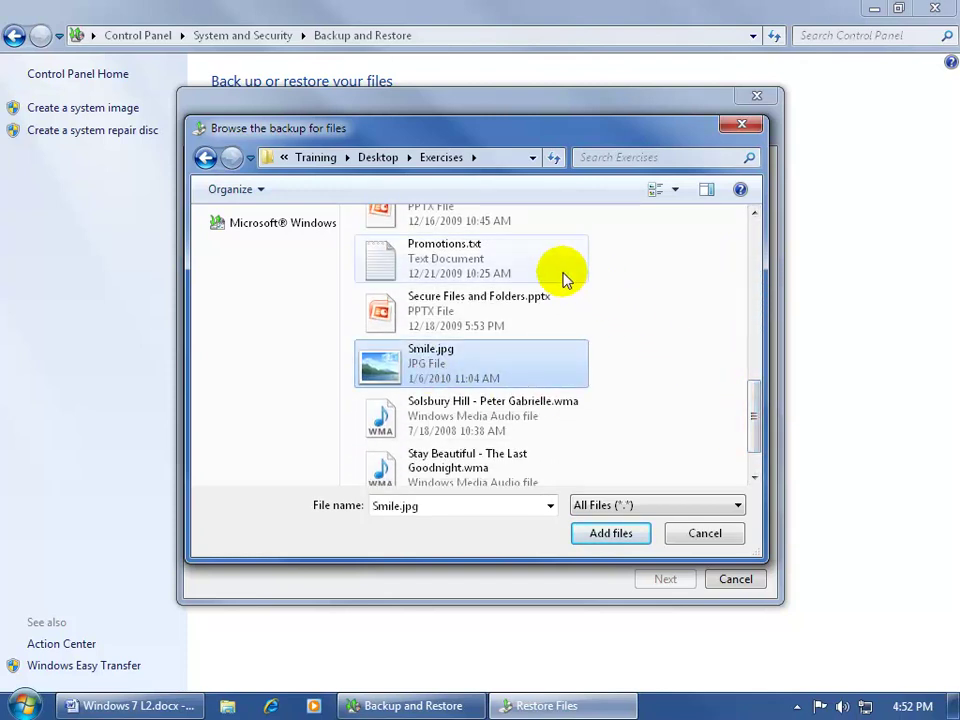
pyautogui.keyDown('ctrl'); pyautogui.click(446, 260); pyautogui.keyUp('ctrl')
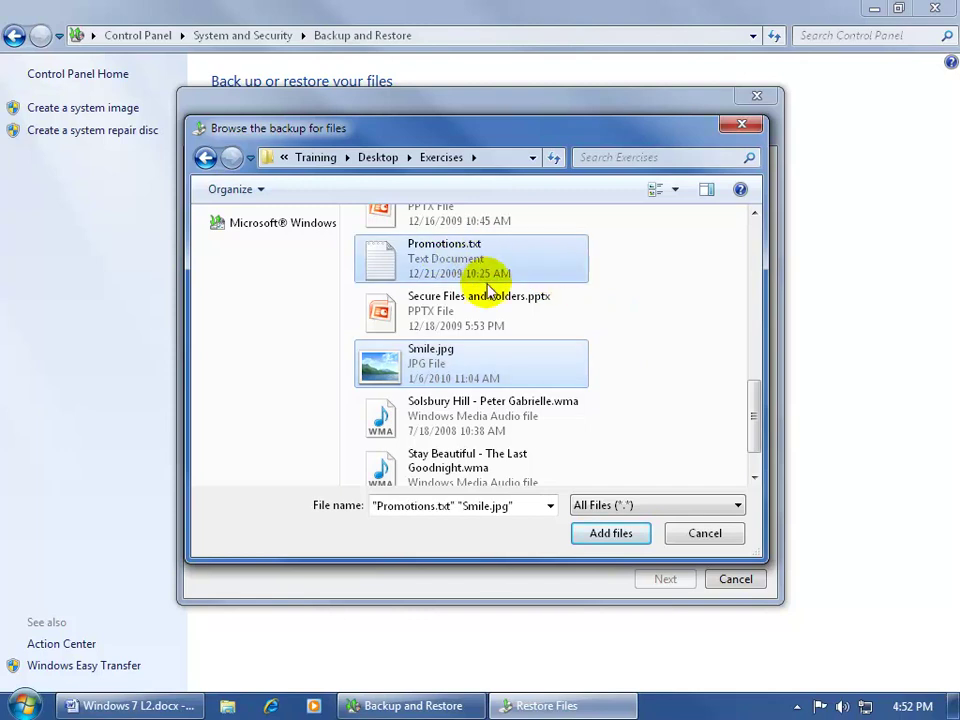
pyautogui.click(608, 535)
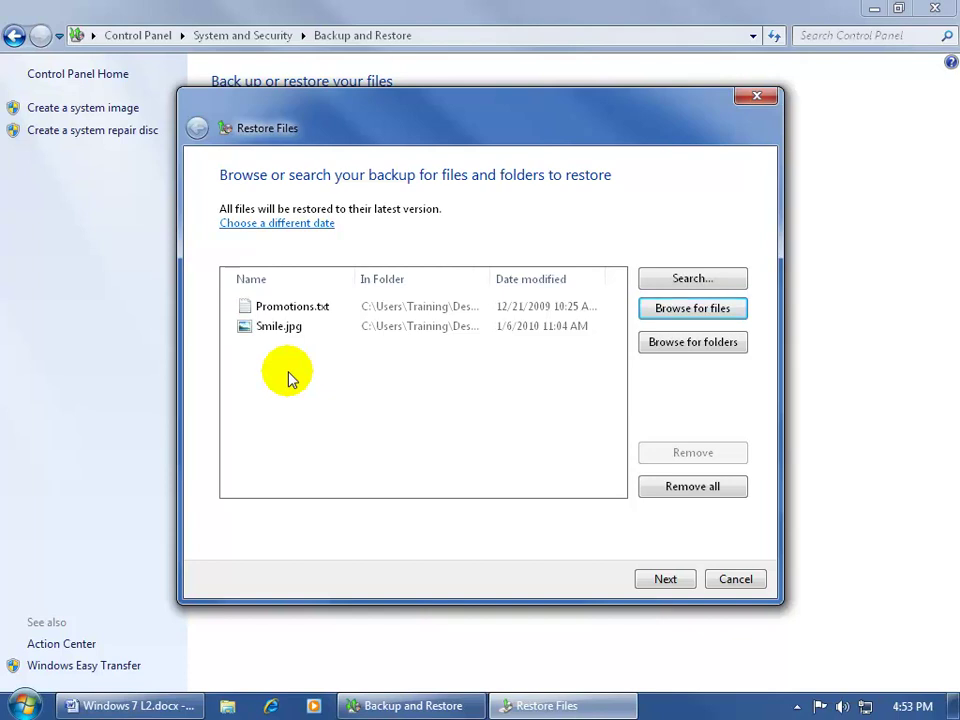
# Step: Add the whole Exercises folder from Users\Training\Desktop in the backup of C: to the restore list
pyautogui.click(664, 343)
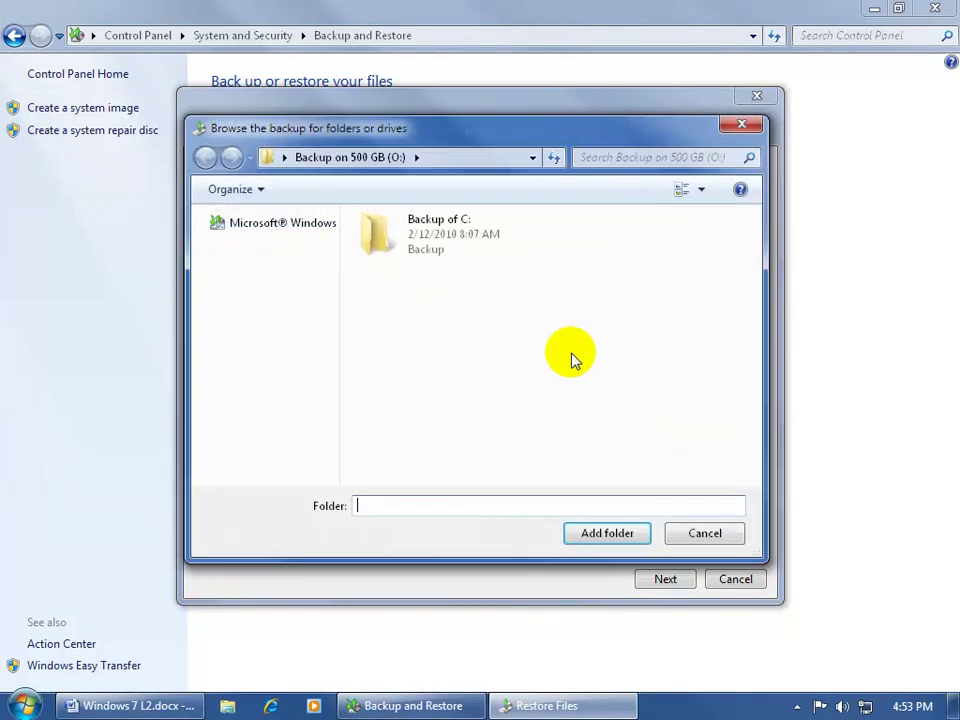
pyautogui.doubleClick(420, 245)
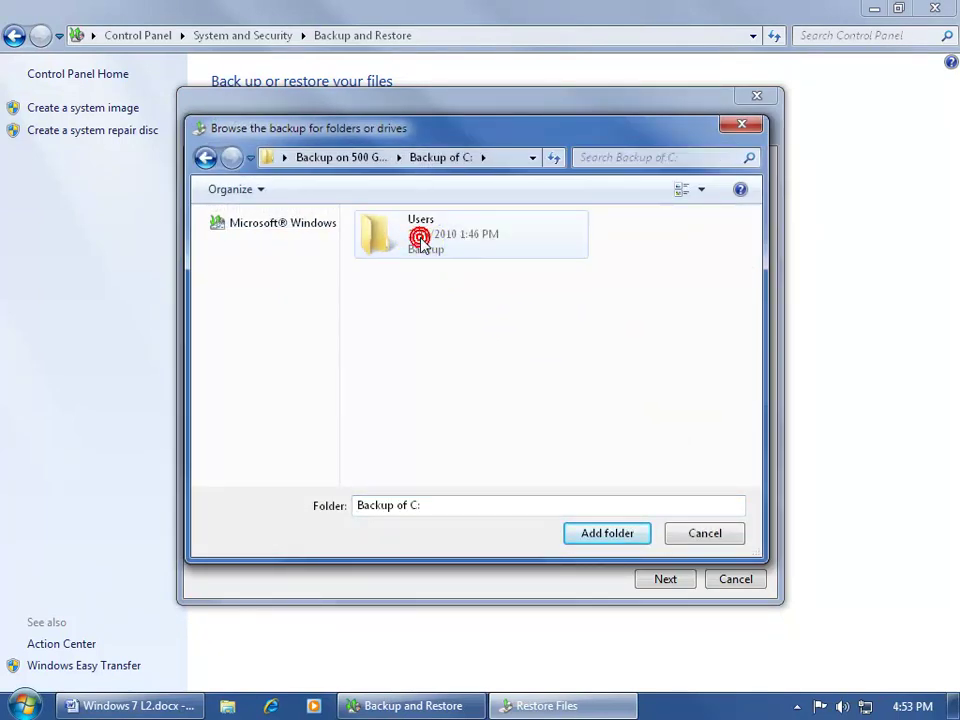
pyautogui.doubleClick(420, 245)
pyautogui.doubleClick(420, 243)
pyautogui.doubleClick(420, 243)
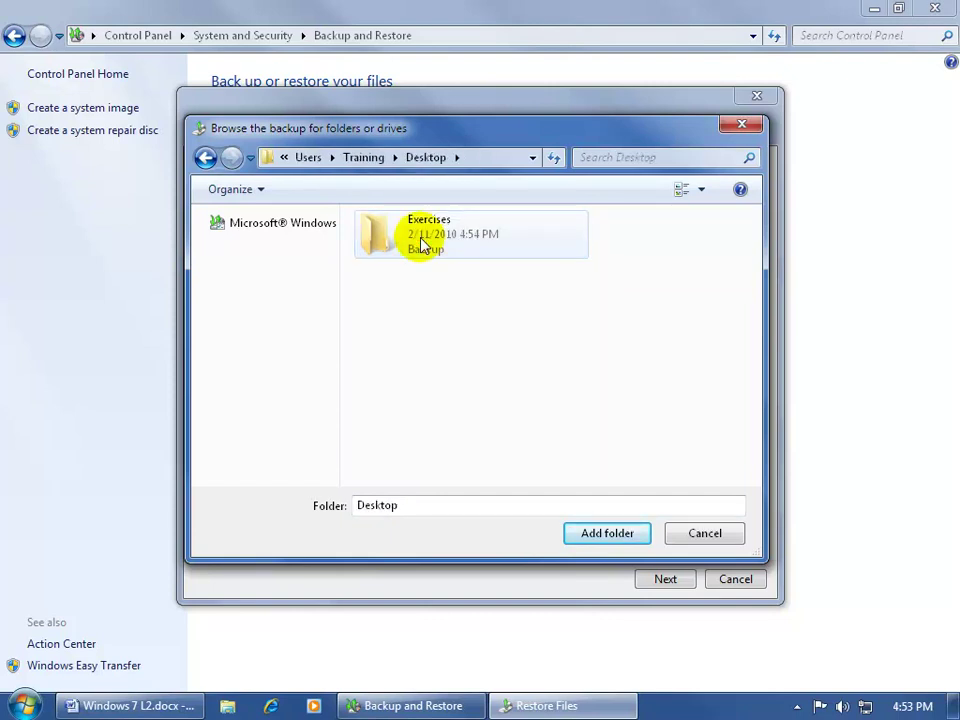
pyautogui.click(420, 245)
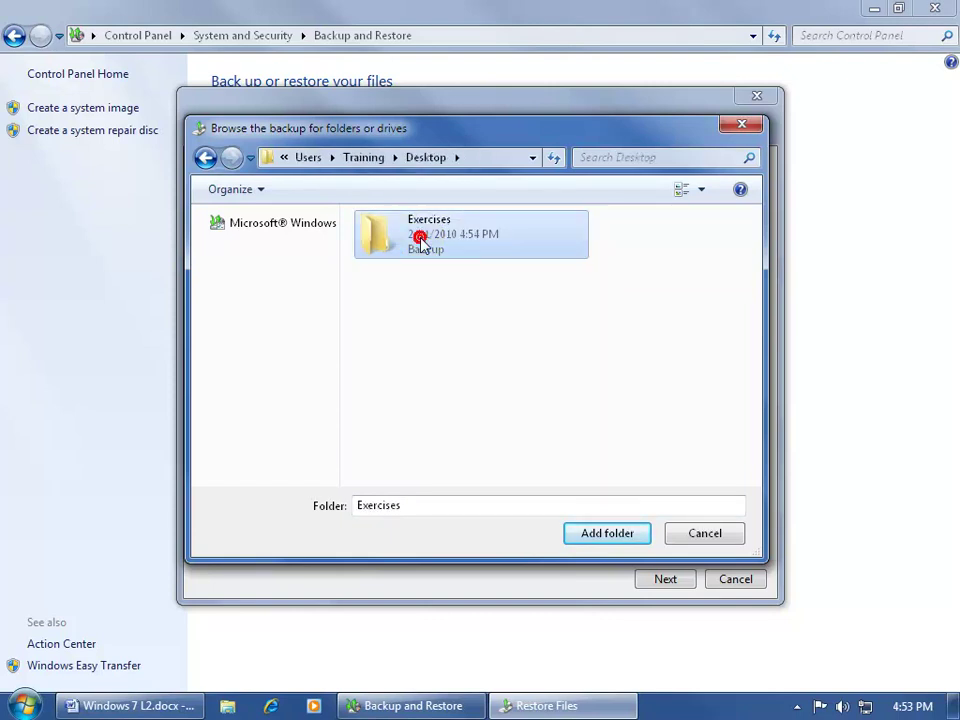
pyautogui.click(618, 538)
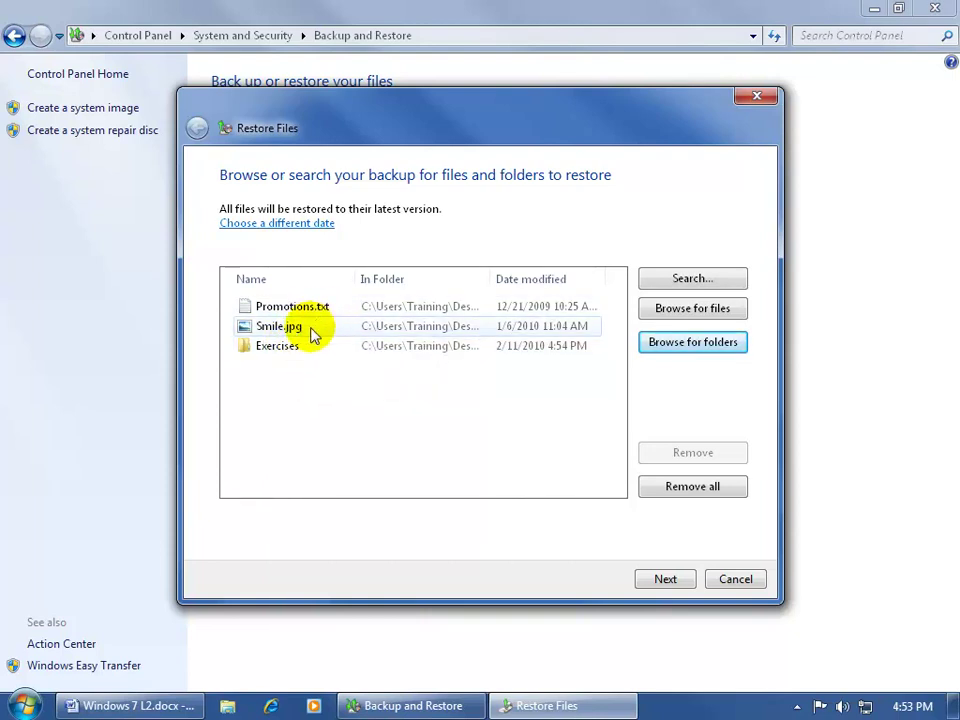
# Step: Remove the Exercises folder from the list of items to restore
pyautogui.click(279, 346)
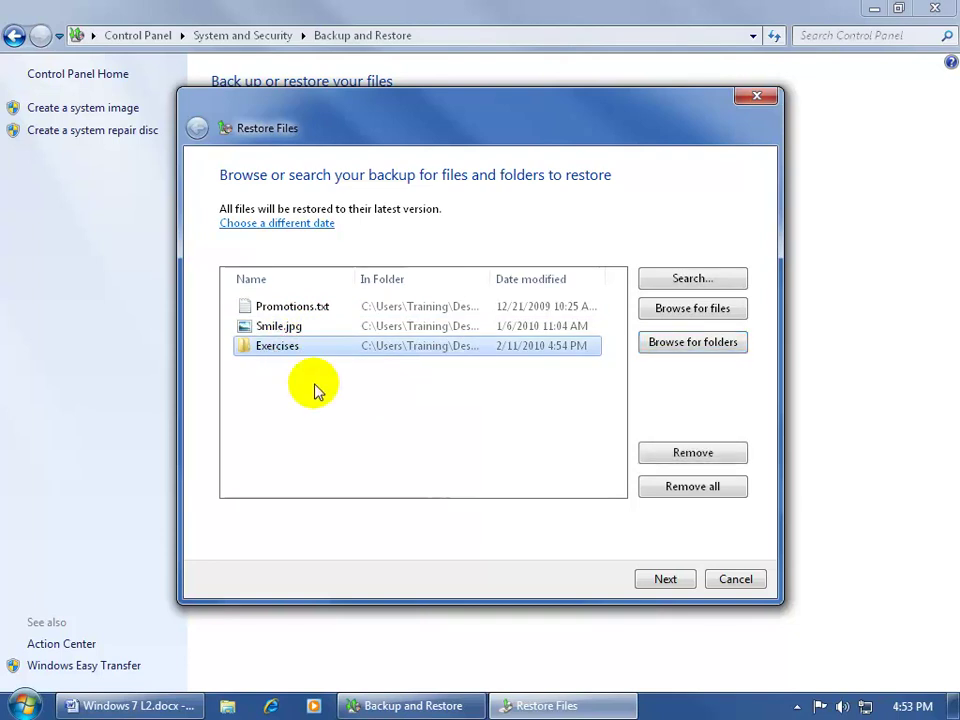
pyautogui.click(670, 452)
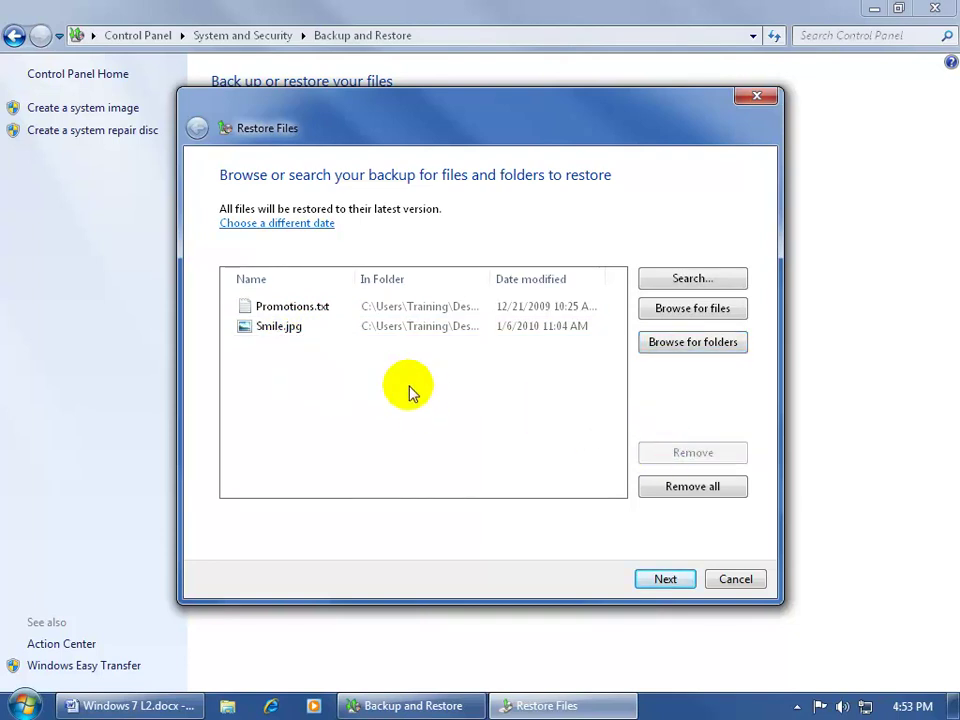
# Step: Choose the original location as the restore destination and start restoring the listed files
pyautogui.click(662, 580)
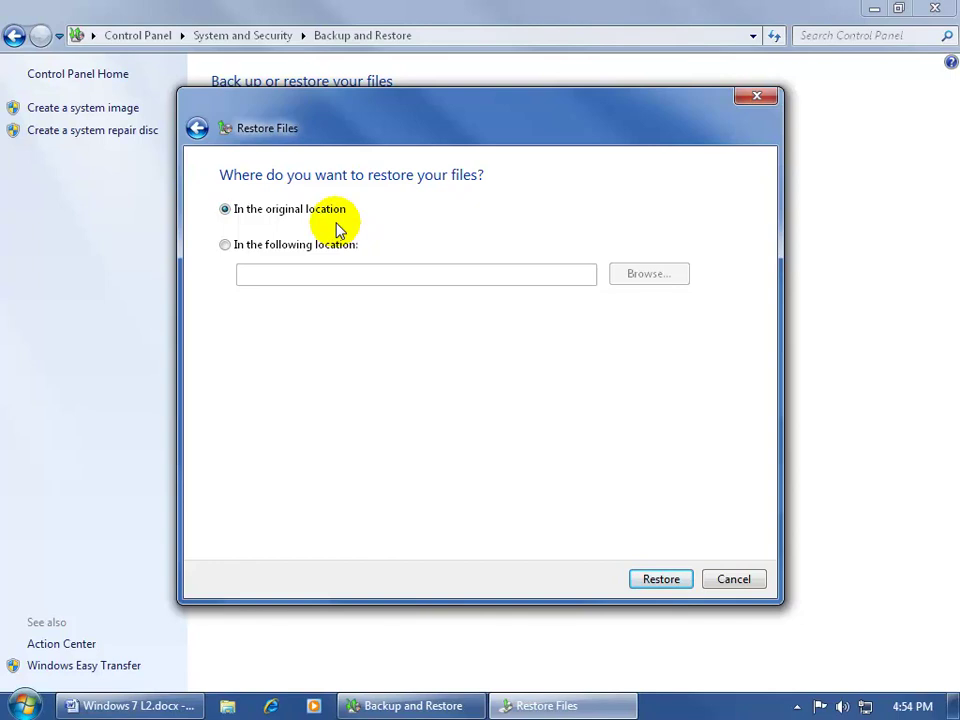
pyautogui.click(233, 244)
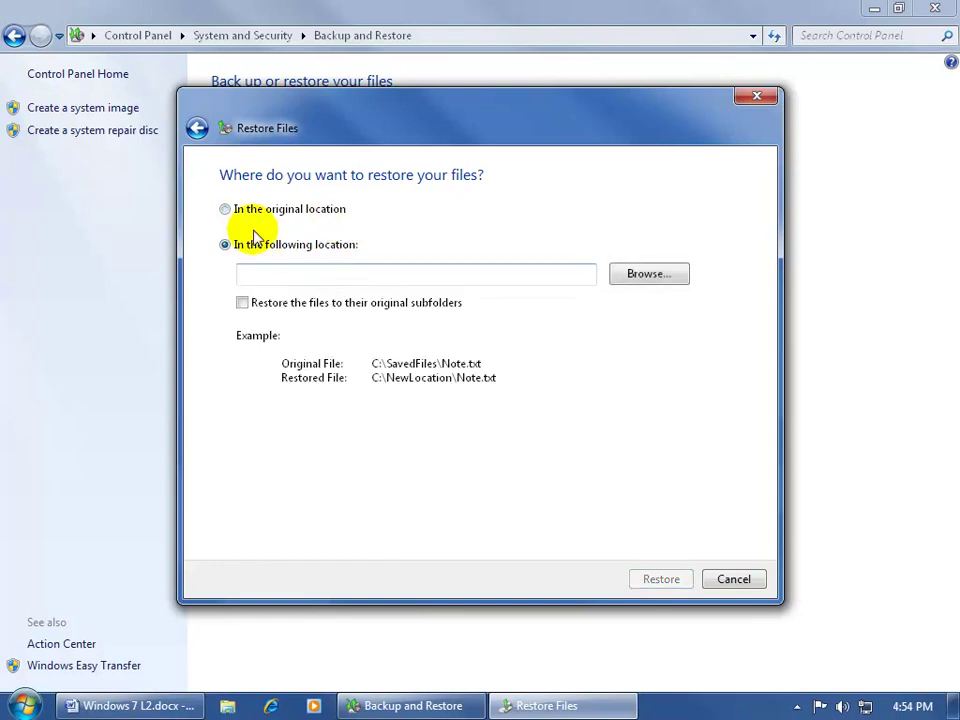
pyautogui.click(230, 212)
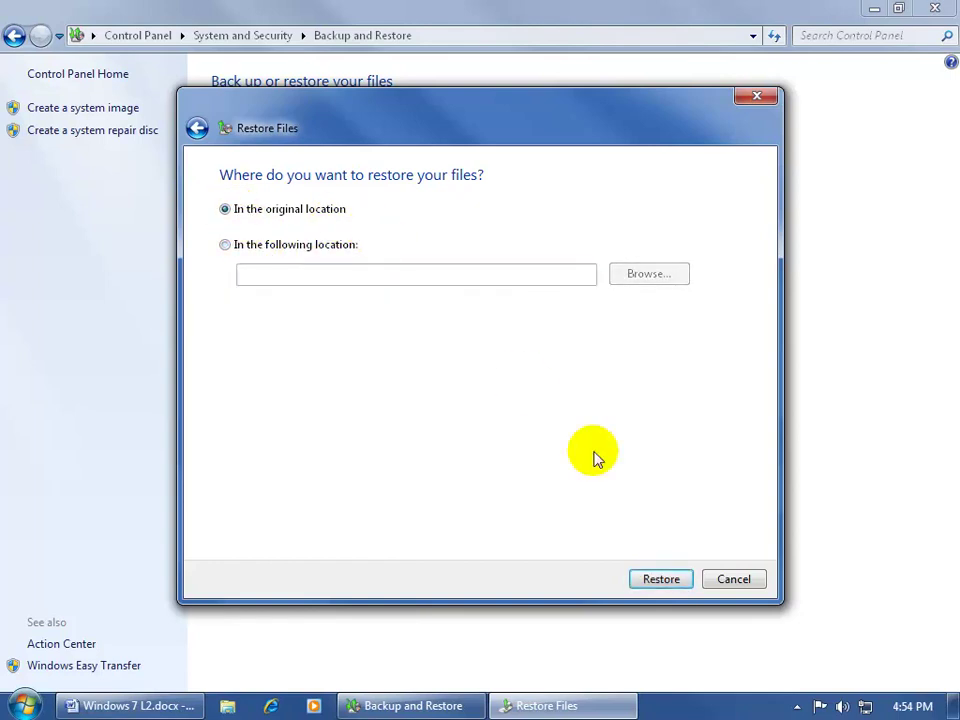
pyautogui.click(662, 580)
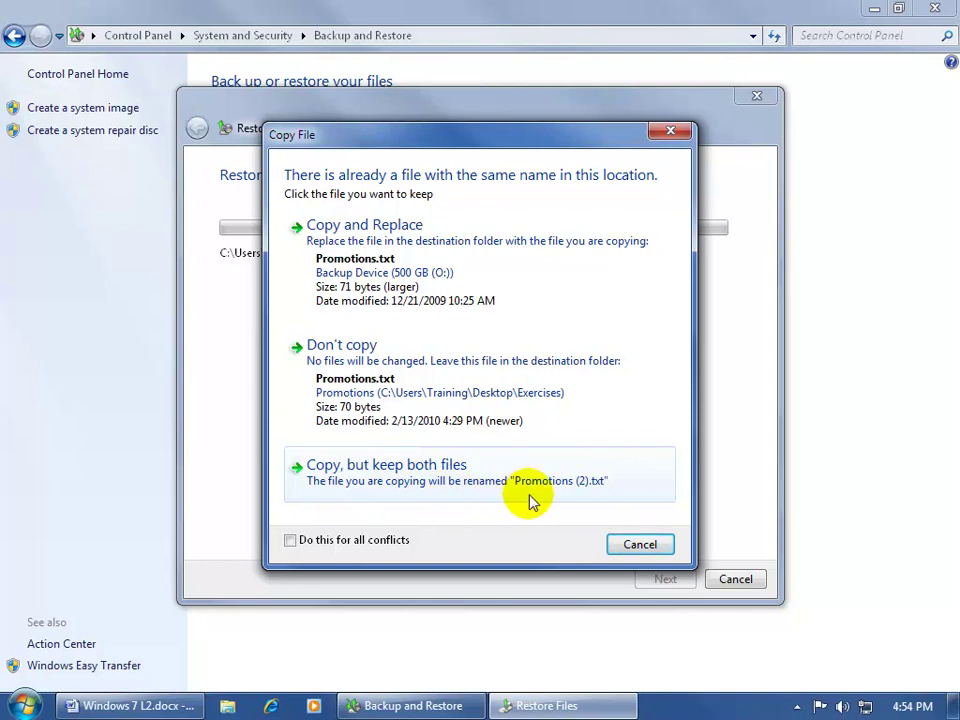
# Step: Restore Promotions.txt while keeping both copies, finish the restore, and close Backup and Restore
pyautogui.click(418, 481)
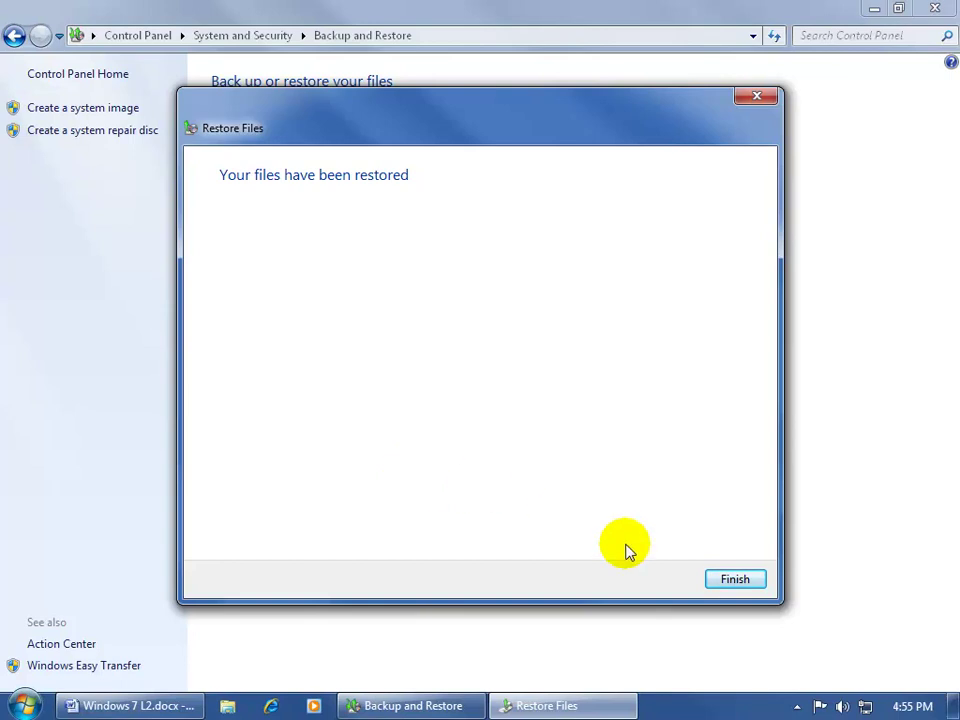
pyautogui.click(725, 579)
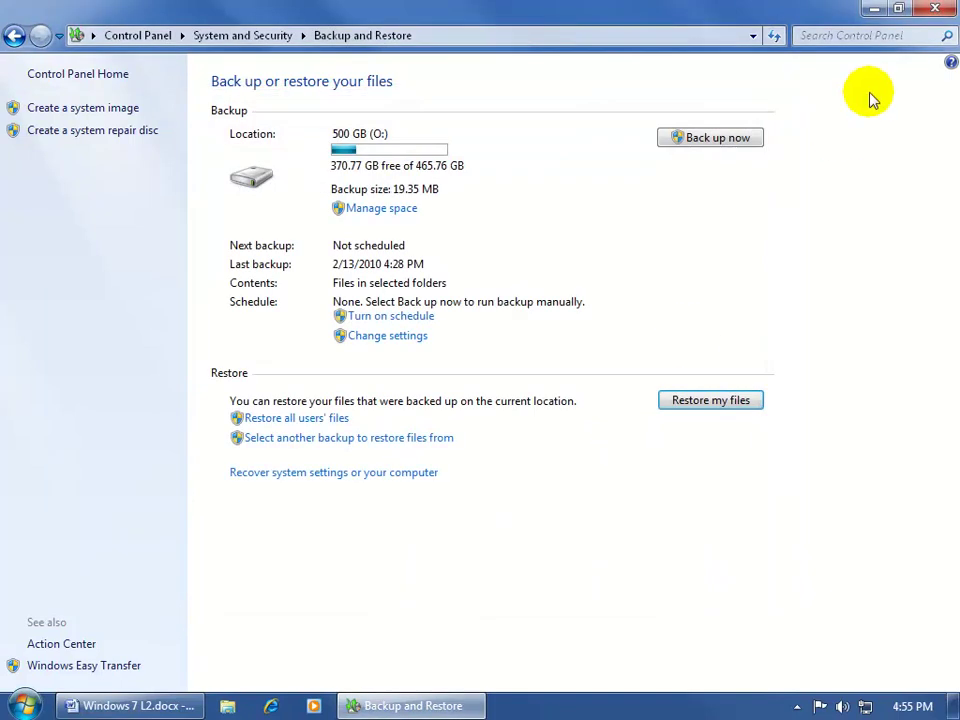
pyautogui.click(933, 12)
# Step: Open the Exercises folder on the desktop and check the contents of Smile.jpg and Promotions.txt, closing each file
pyautogui.doubleClick(573, 333)
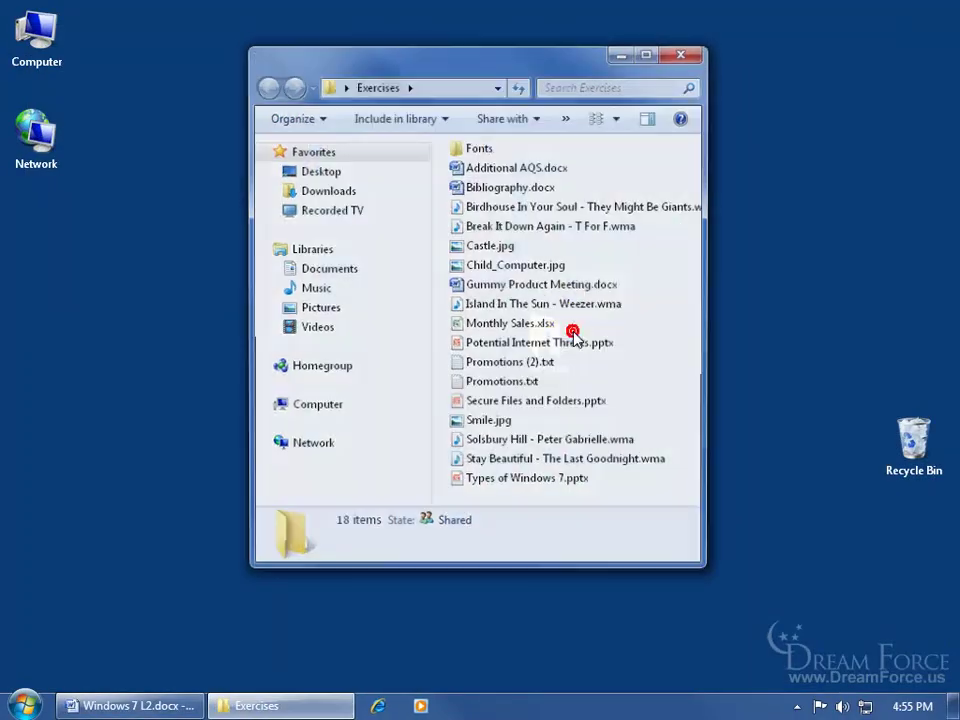
pyautogui.doubleClick(497, 422)
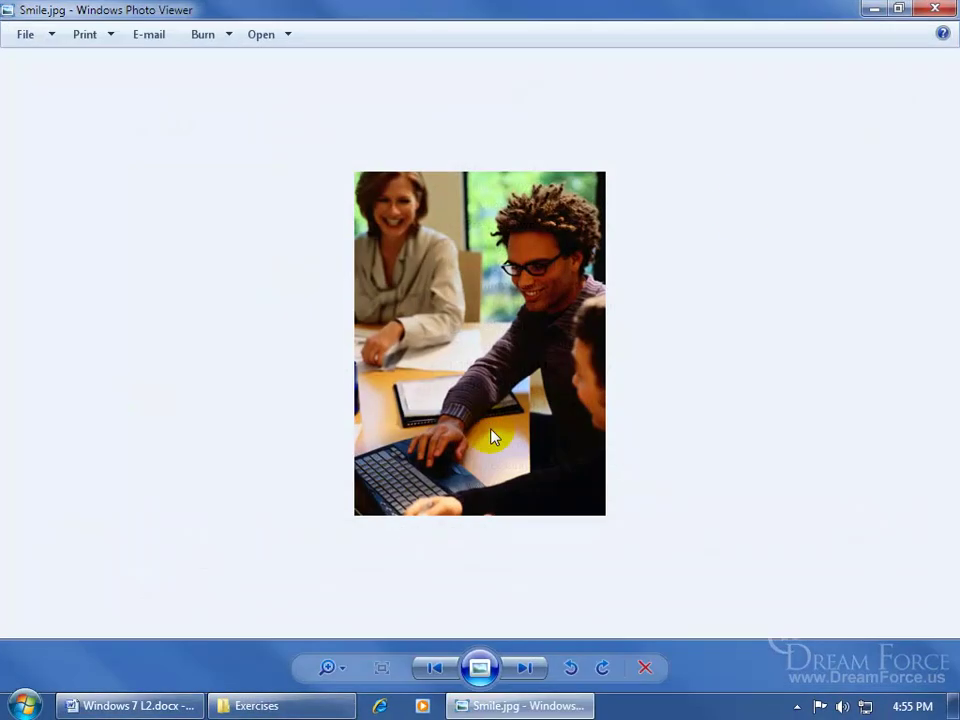
pyautogui.click(935, 10)
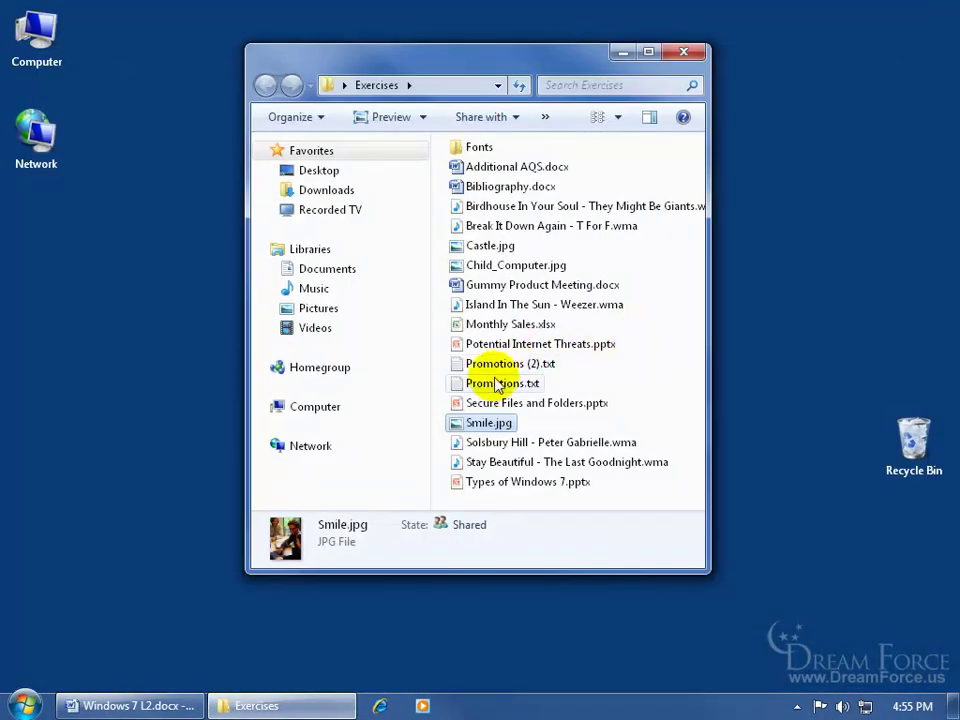
pyautogui.doubleClick(503, 384)
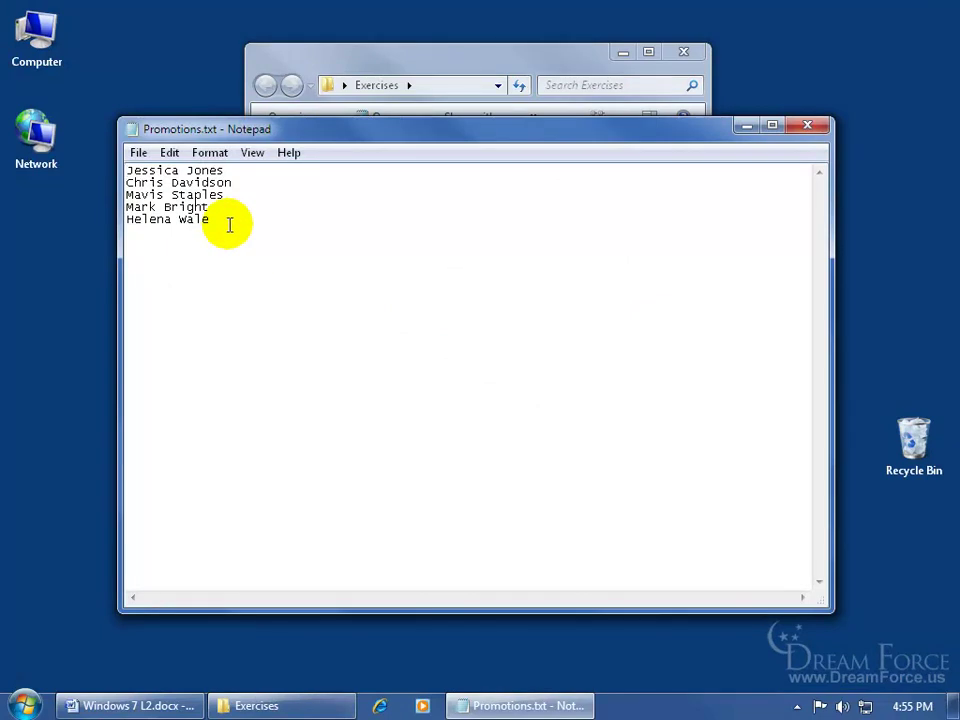
pyautogui.click(808, 127)
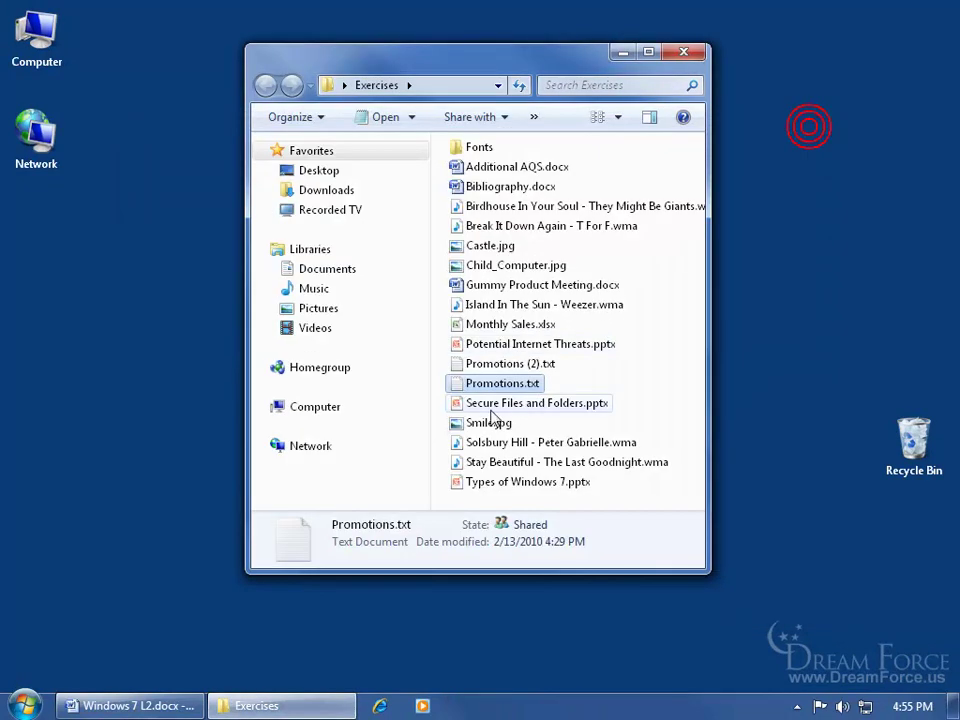
# Step: Check the contents of the restored copy Promotions (2).txt and close it
pyautogui.click(501, 368)
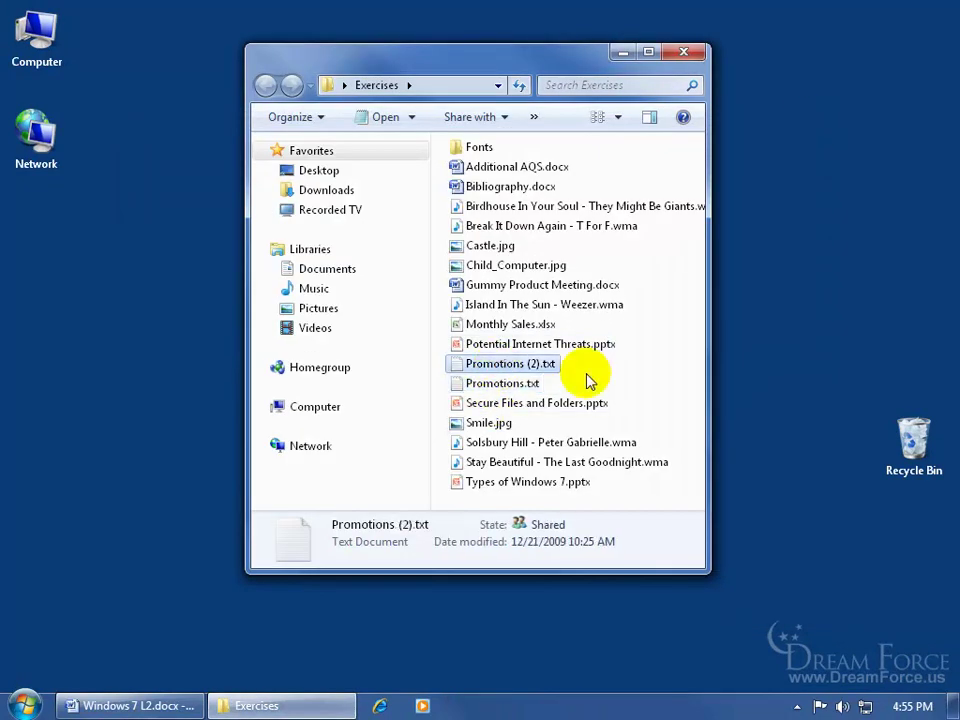
pyautogui.doubleClick(551, 364)
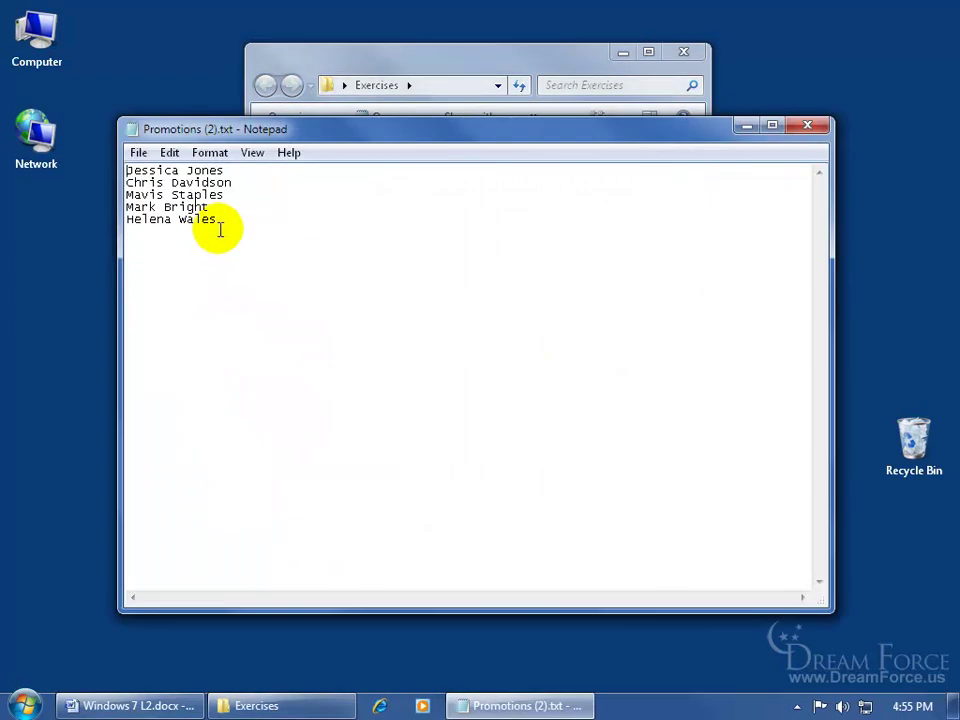
pyautogui.click(220, 230)
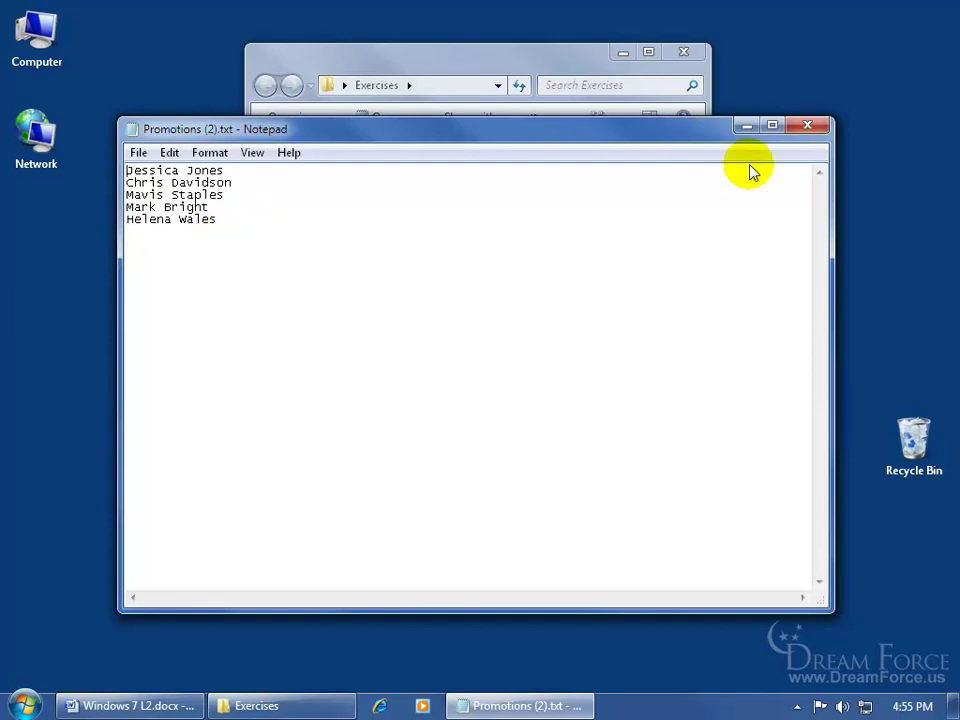
pyautogui.click(808, 126)
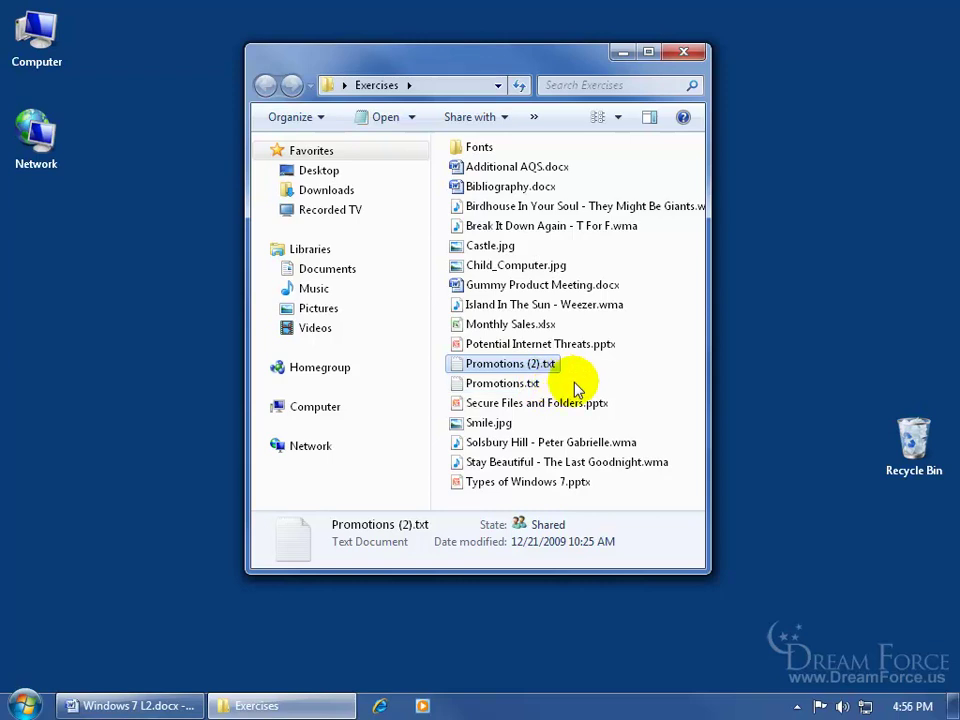
# Step: Examine the previous versions available for Promotions.txt in its properties, then close them
pyautogui.rightClick(488, 390)
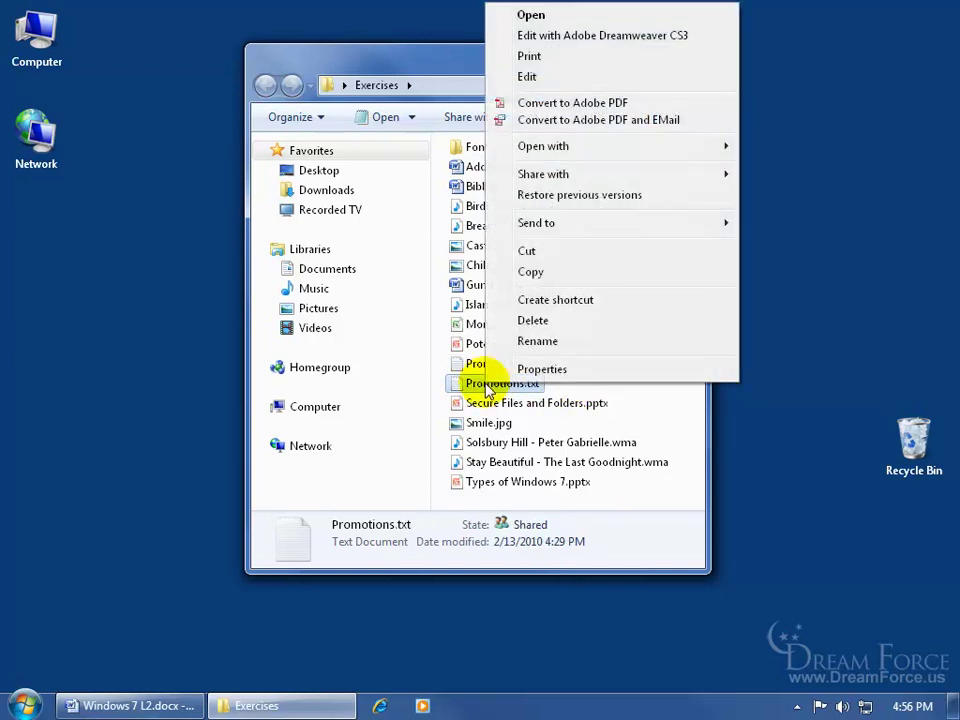
pyautogui.click(500, 369)
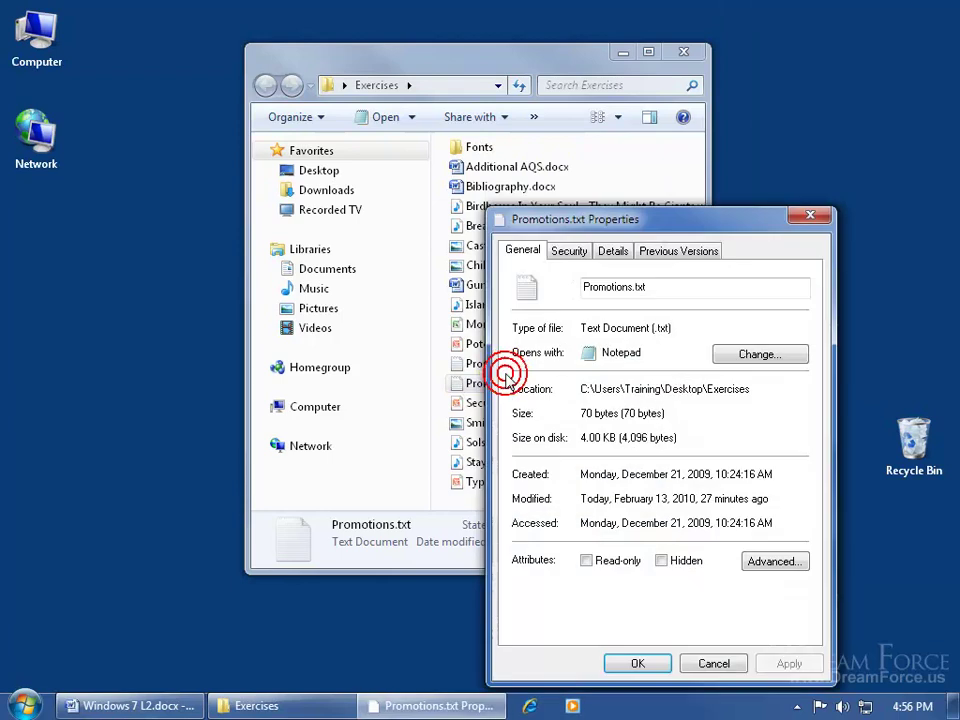
pyautogui.click(662, 260)
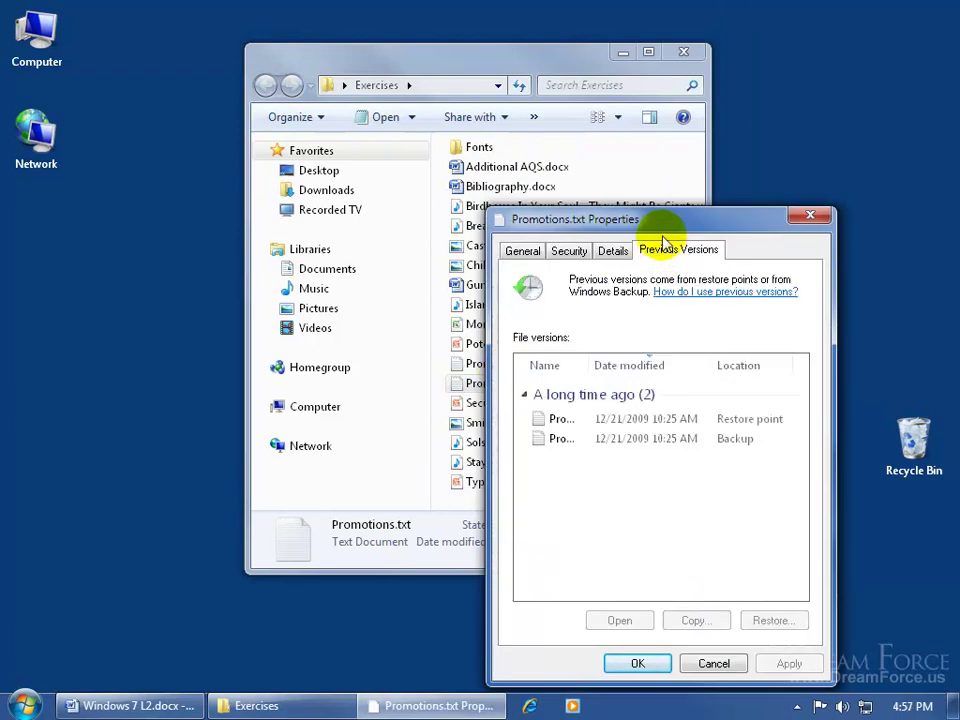
pyautogui.moveTo(662, 235); pyautogui.dragTo(554, 175)
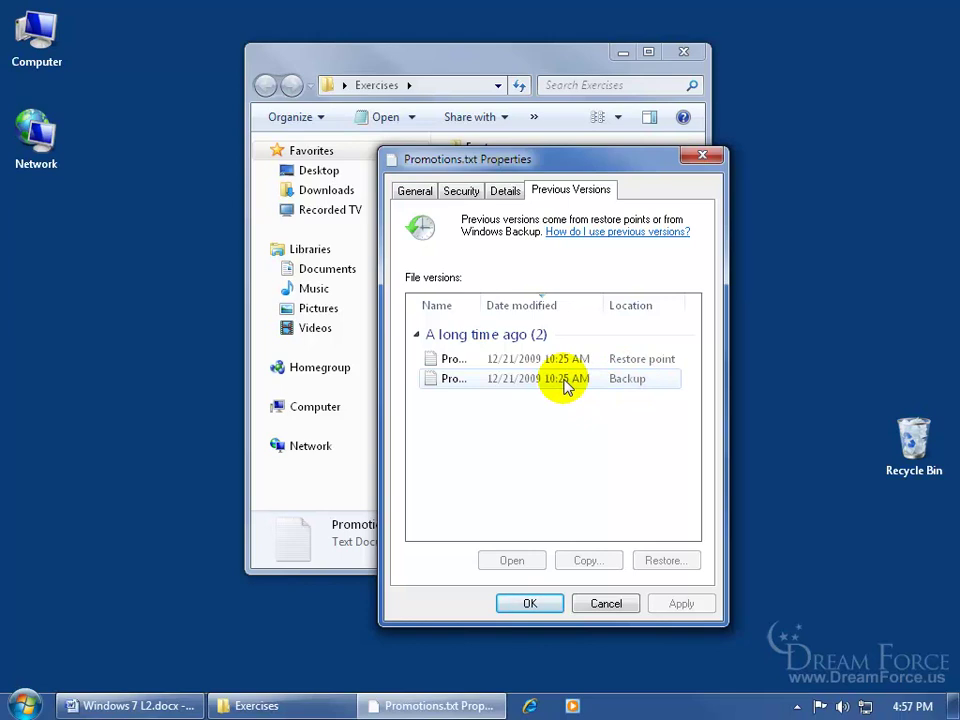
pyautogui.click(702, 155)
# Step: Check the last line of the current Promotions.txt and close the file
pyautogui.doubleClick(489, 385)
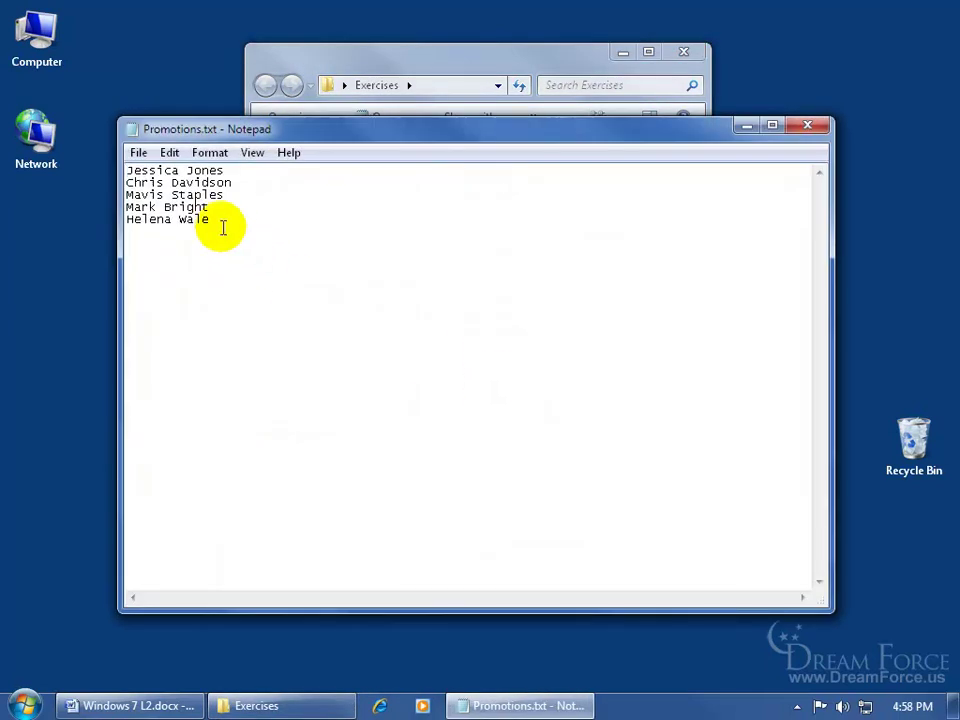
pyautogui.click(212, 220)
pyautogui.click(809, 126)
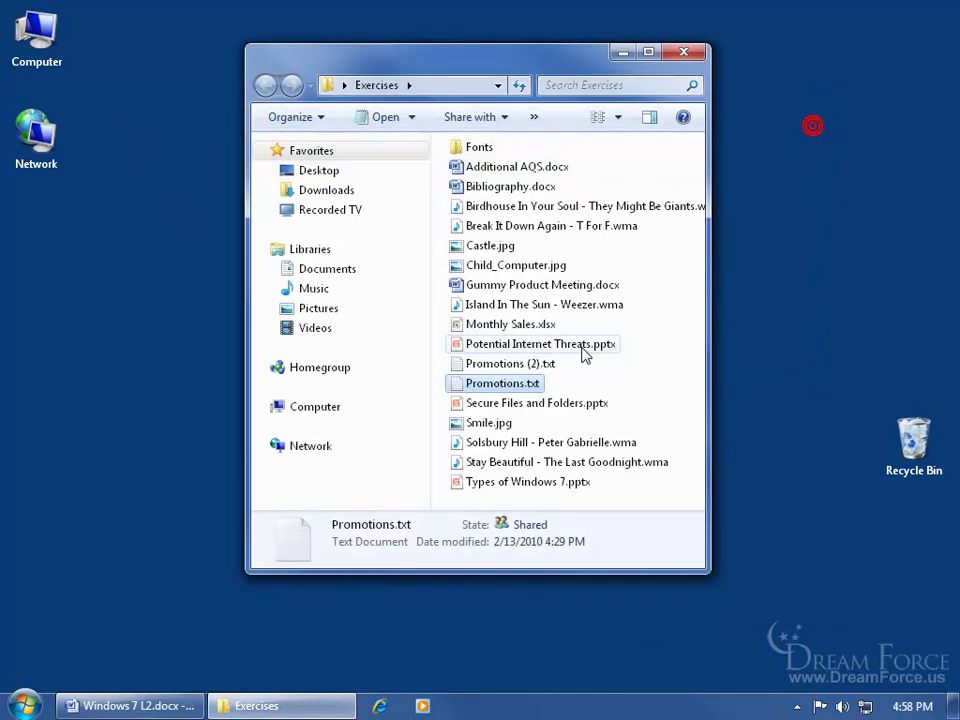
# Step: Restore the Backup version of Promotions.txt from its previous versions, replacing the existing file, and close its properties
pyautogui.rightClick(500, 386)
pyautogui.click(525, 367)
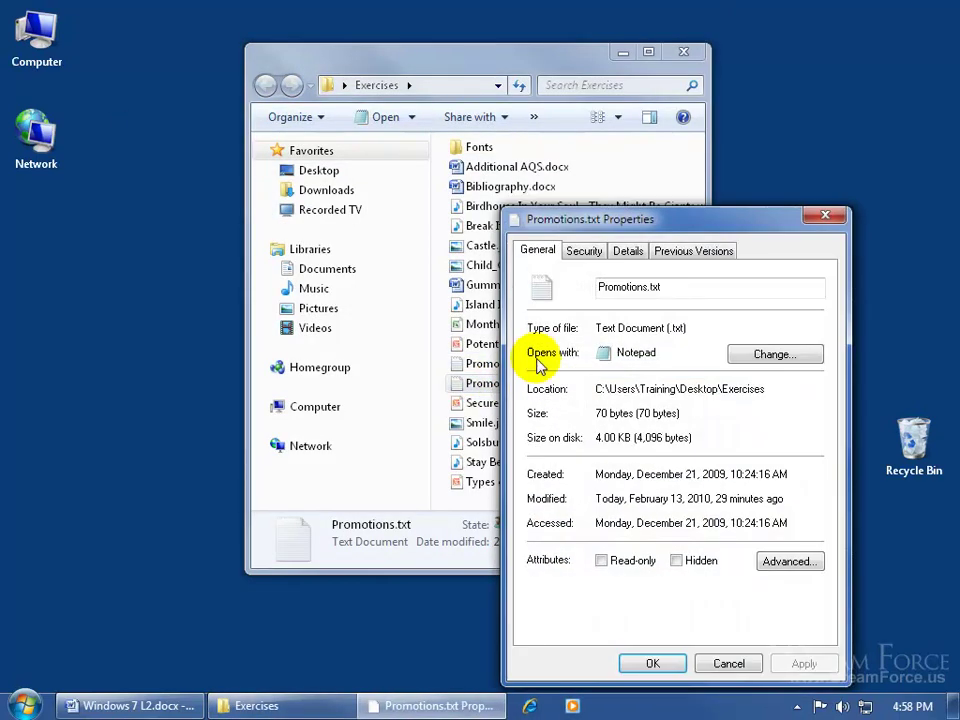
pyautogui.click(686, 253)
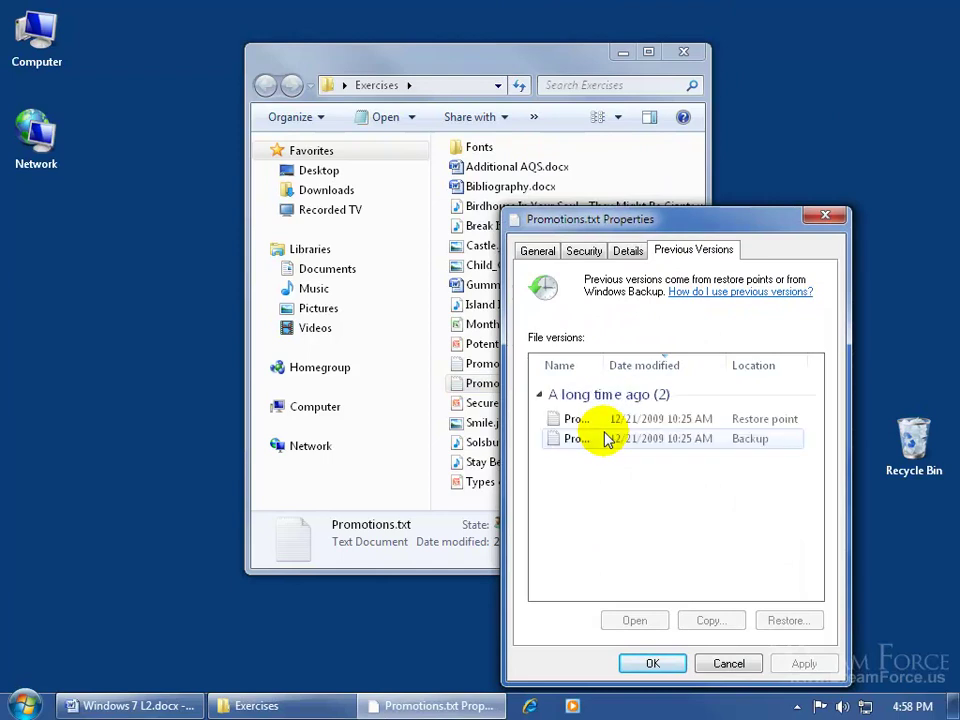
pyautogui.click(682, 448)
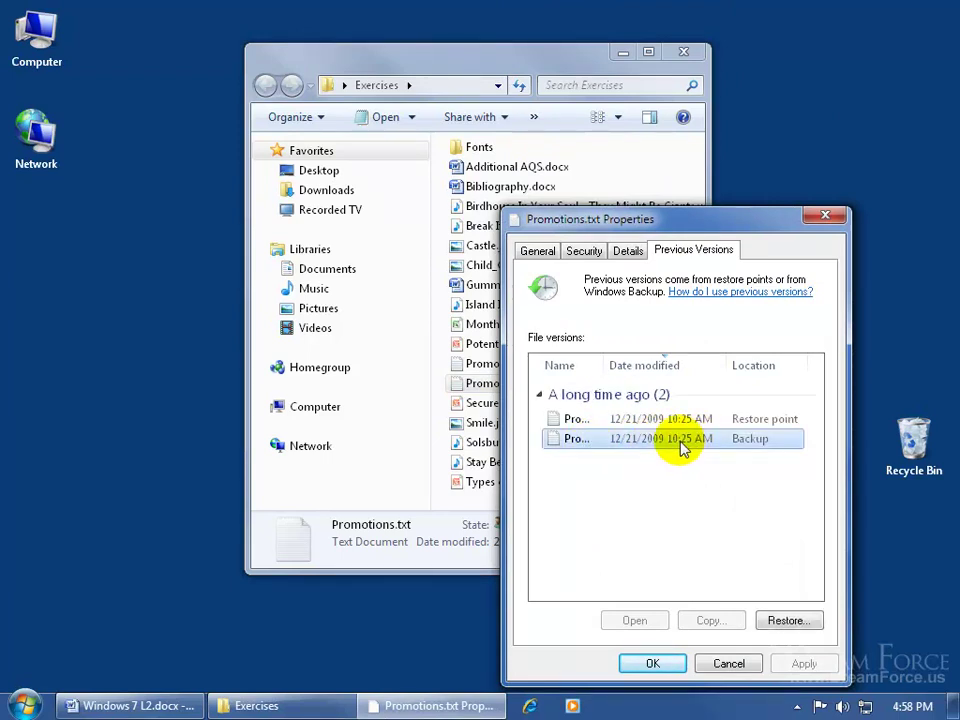
pyautogui.click(787, 620)
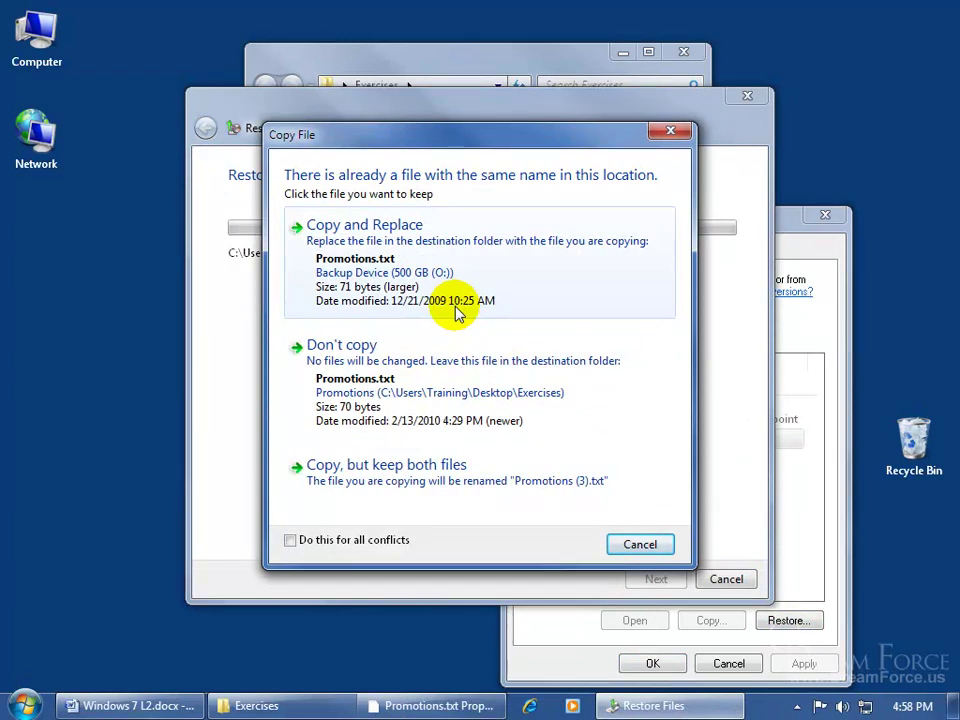
pyautogui.click(428, 299)
pyautogui.click(727, 581)
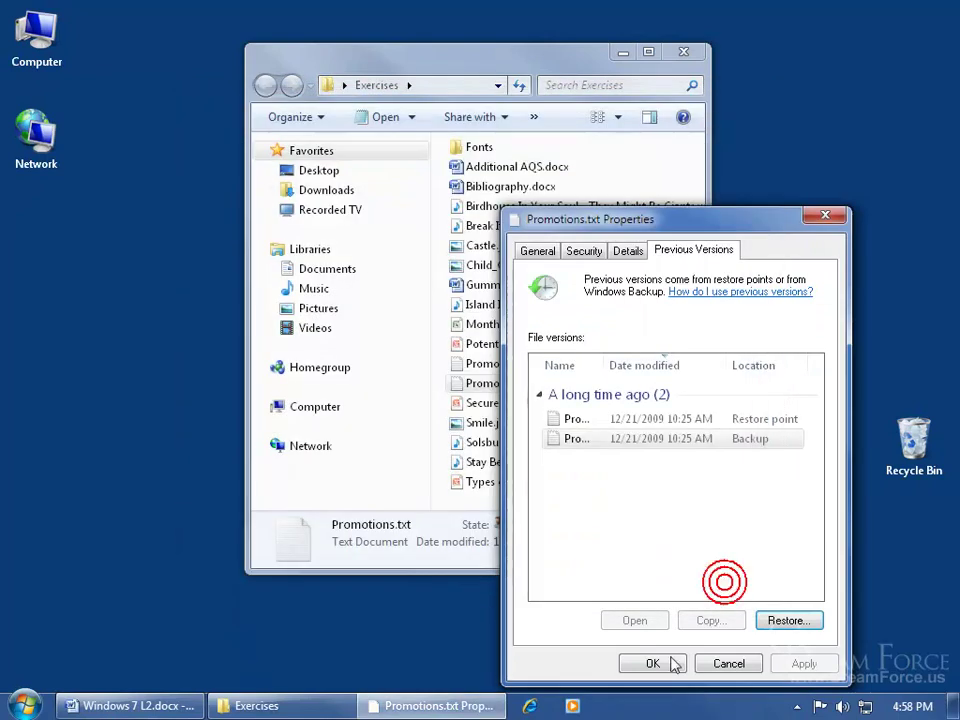
pyautogui.click(666, 664)
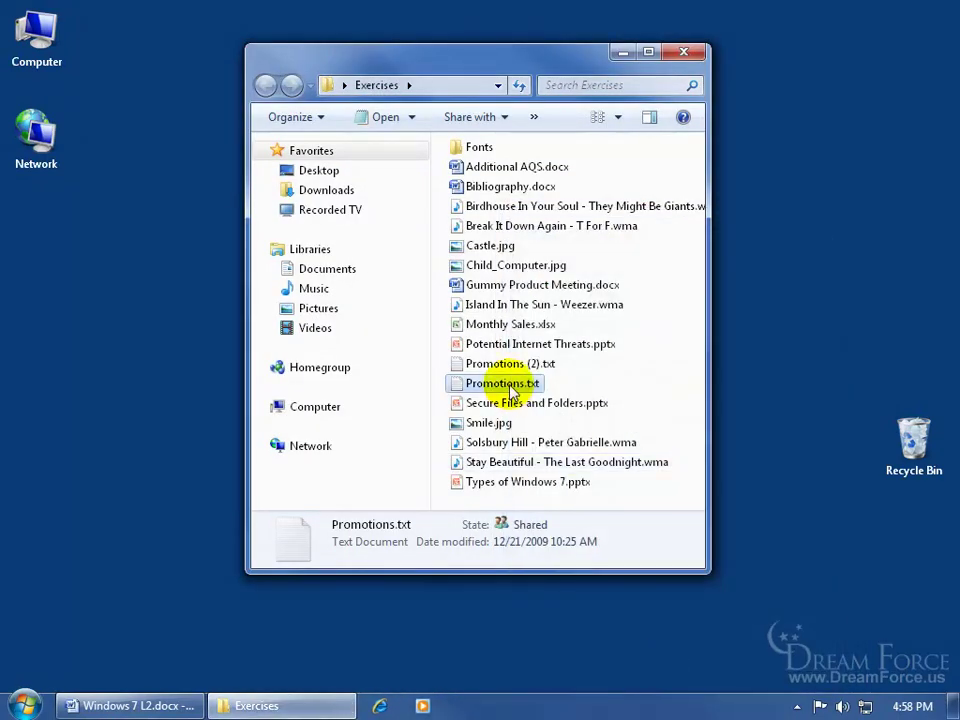
# Step: Check the restored Promotions.txt, delete the last letter of its final line as a trial, and close without saving
pyautogui.doubleClick(504, 384)
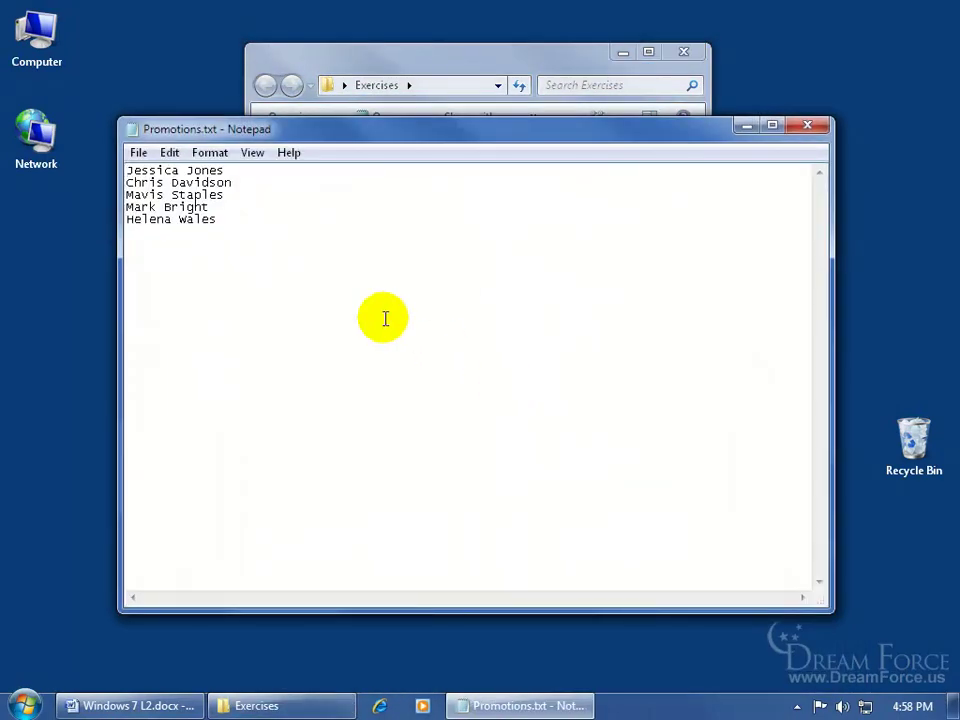
pyautogui.click(225, 219)
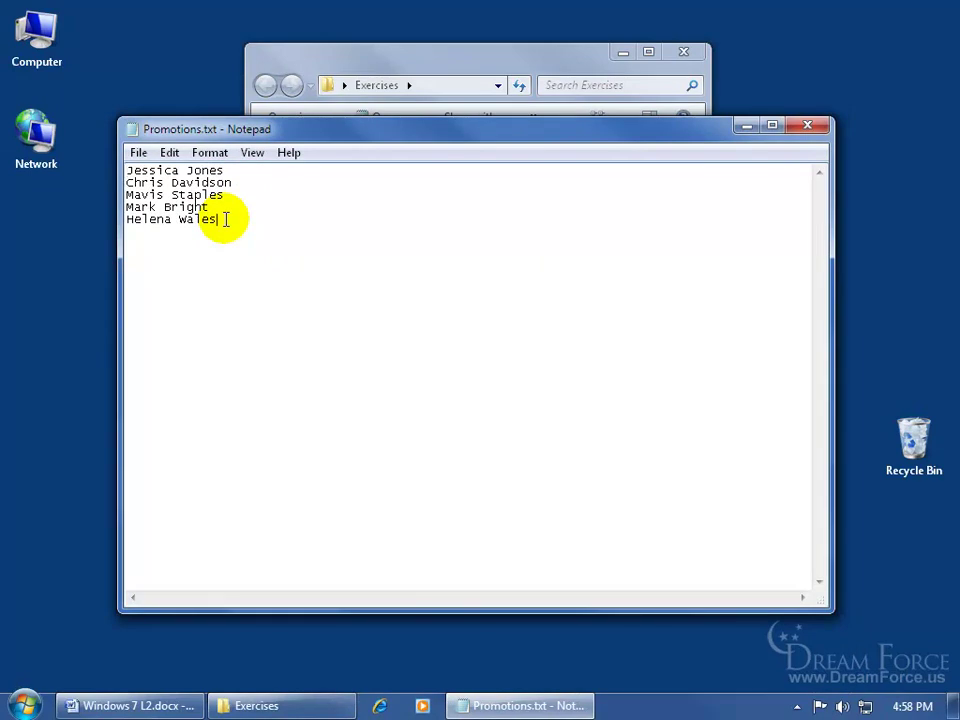
pyautogui.press('BackSpace')
pyautogui.click(808, 125)
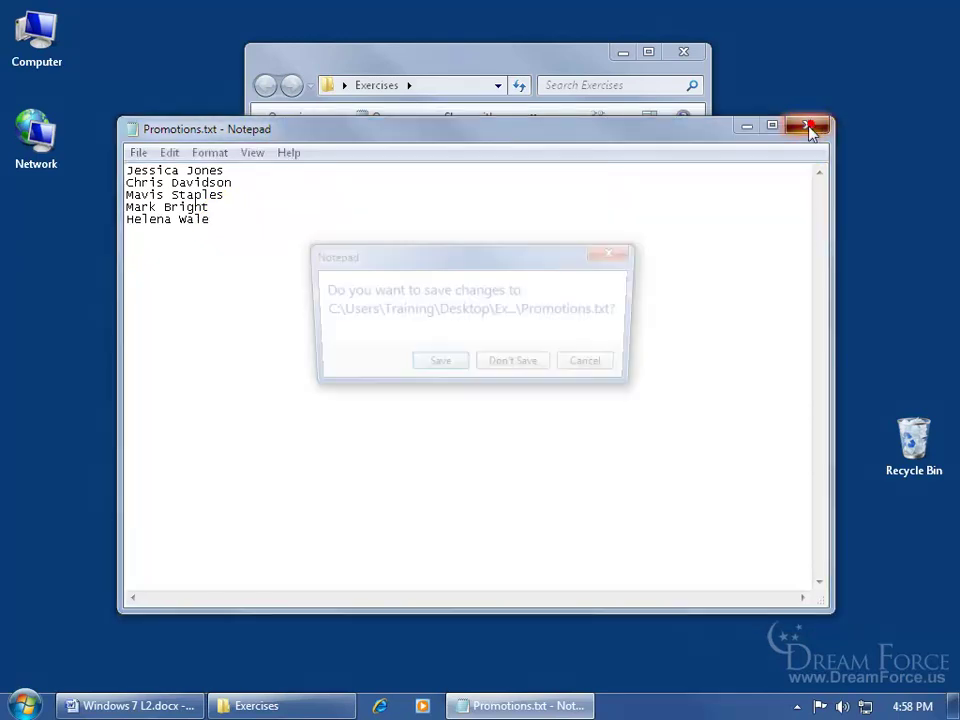
pyautogui.click(518, 366)
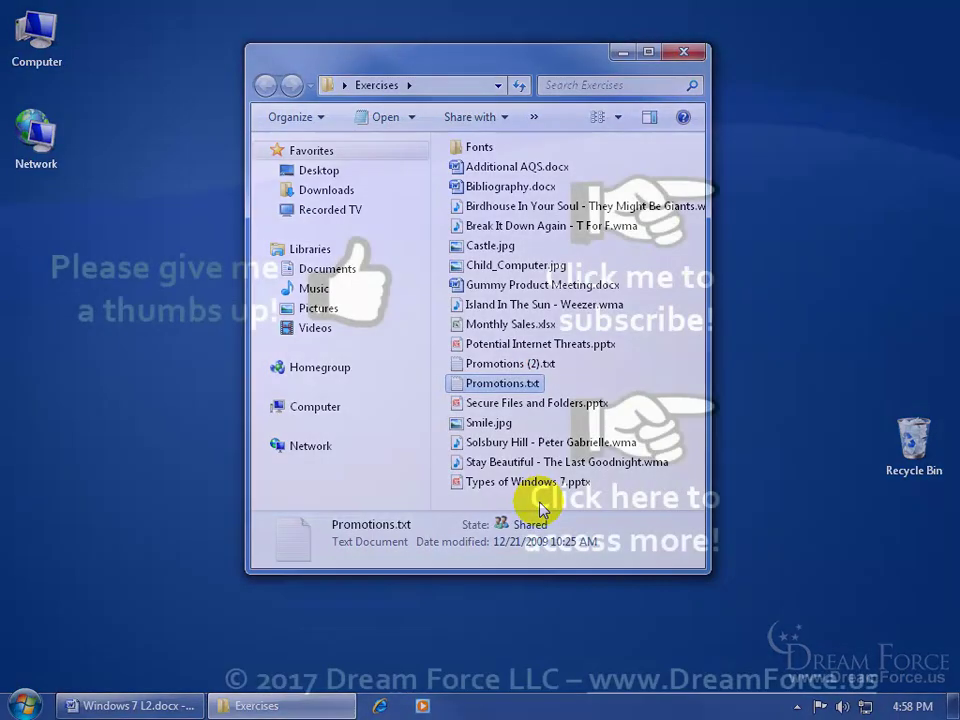